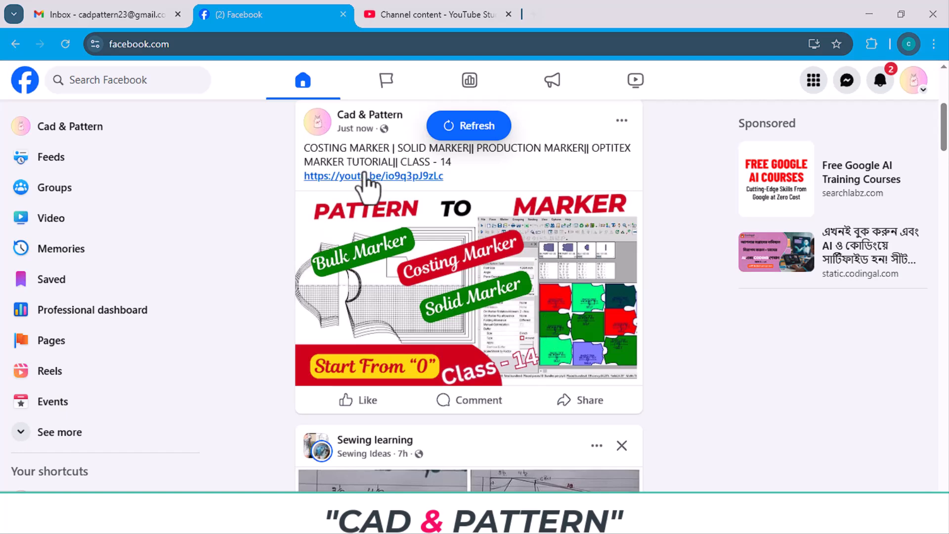
pyautogui.click(428, 14)
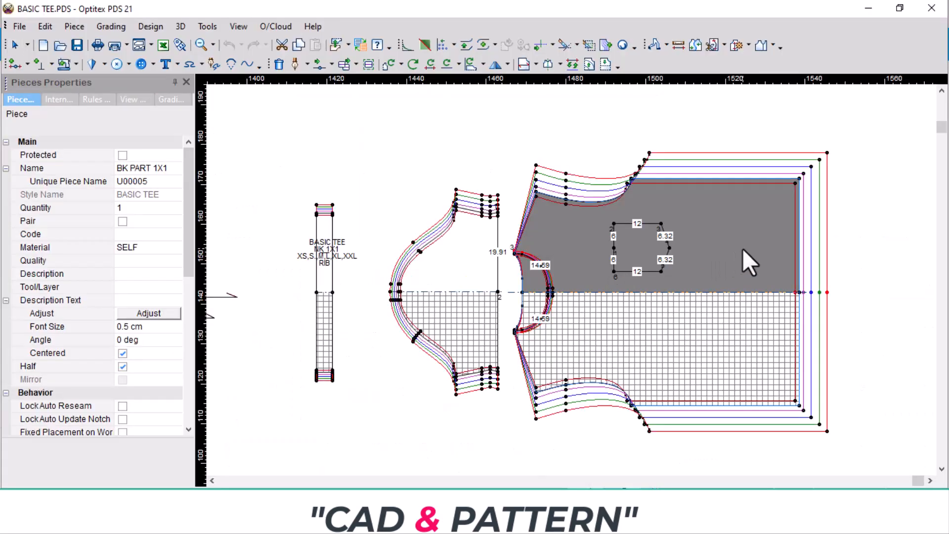
# Move the back piece clear of the overlapping front piece and select the front piece.
pyautogui.scroll(-3, 742, 248)
pyautogui.moveTo(592, 297); pyautogui.dragTo(766, 269)
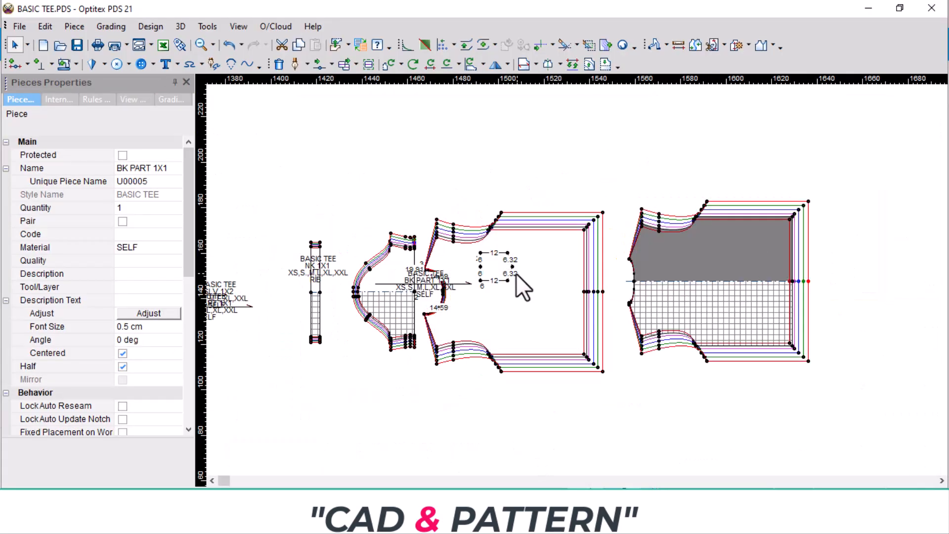
pyautogui.scroll(4, 516, 274)
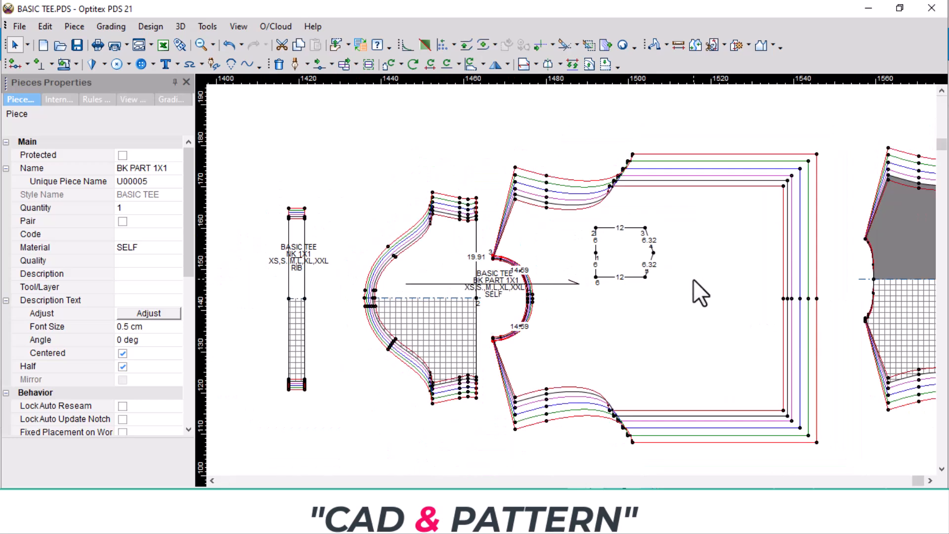
pyautogui.scroll(2, 692, 279)
pyautogui.click(653, 289)
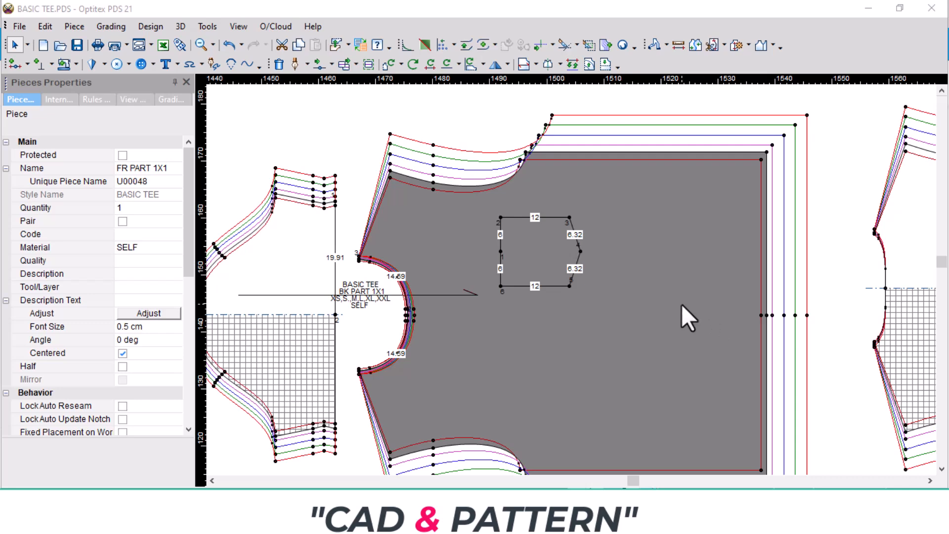
# Select the sleeve piece SLV 1X2 and check its Pair setting.
pyautogui.scroll(-2, 626, 285)
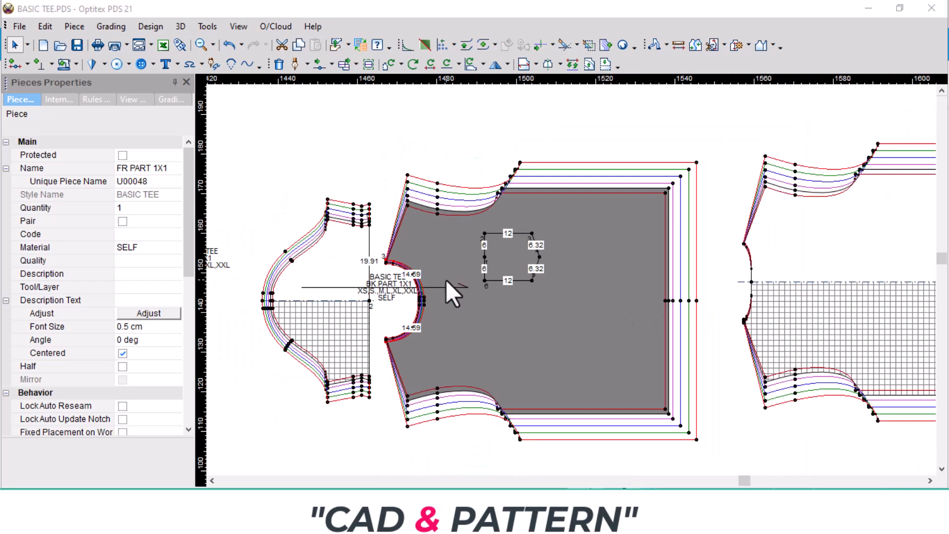
pyautogui.scroll(-1, 445, 279)
pyautogui.click(482, 269)
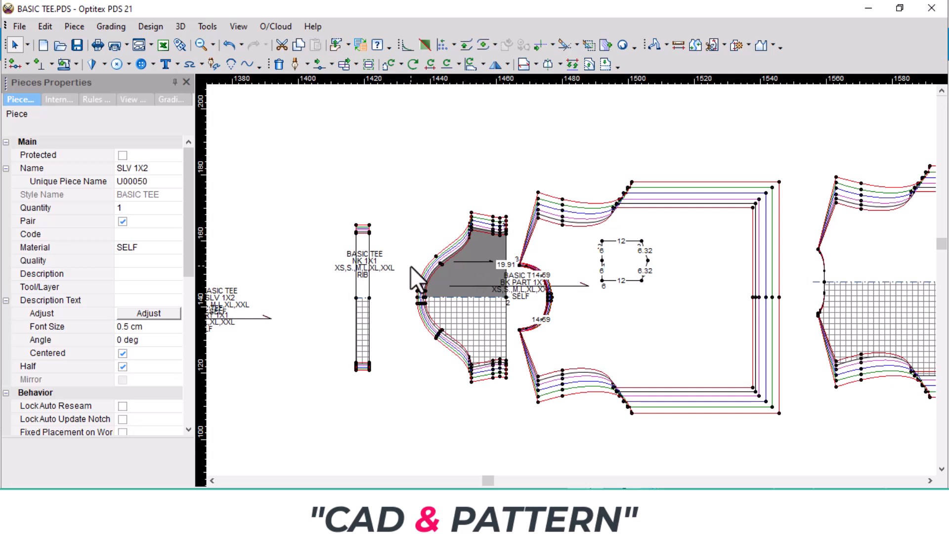
pyautogui.click(123, 222)
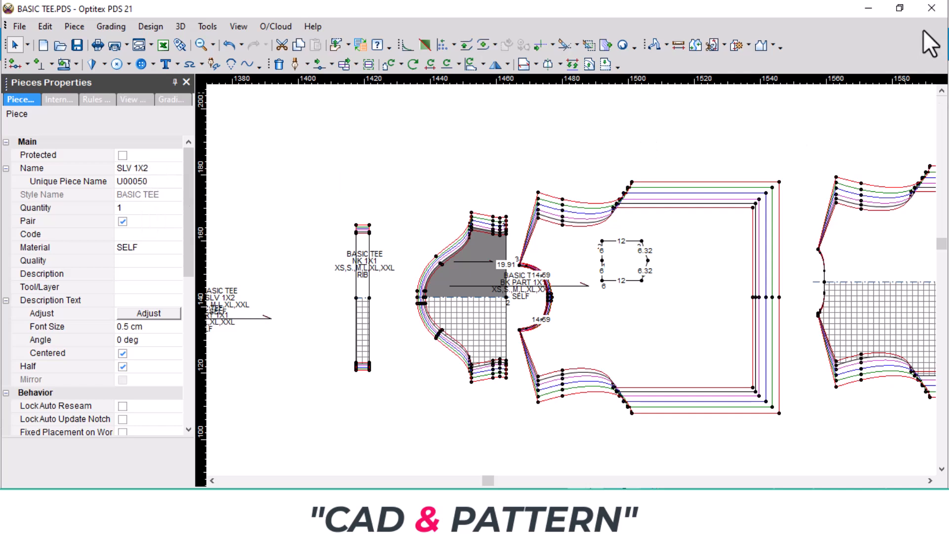
# Close BASIC TEE.PDS without saving and create a new marker in Optitex Mark with the default 78 by 1000 inch table.
pyautogui.click(931, 8)
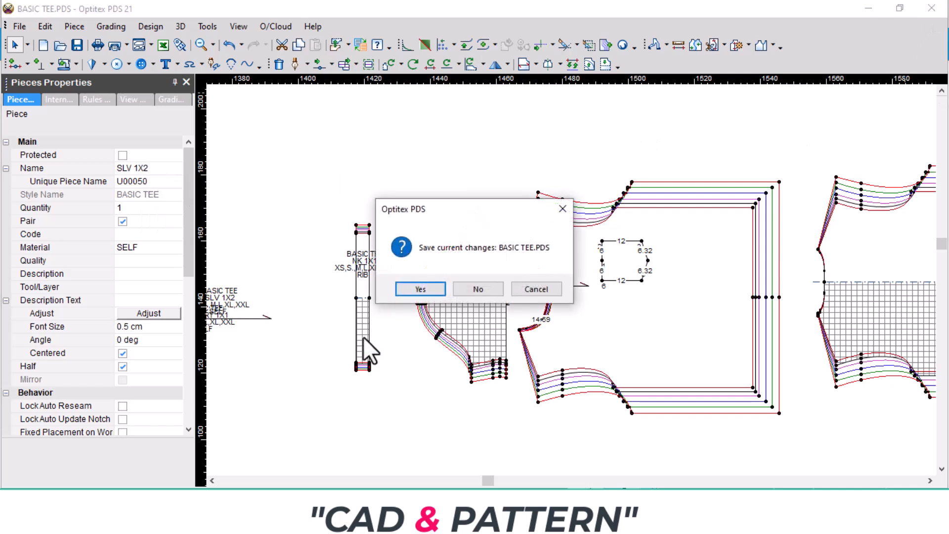
pyautogui.click(478, 288)
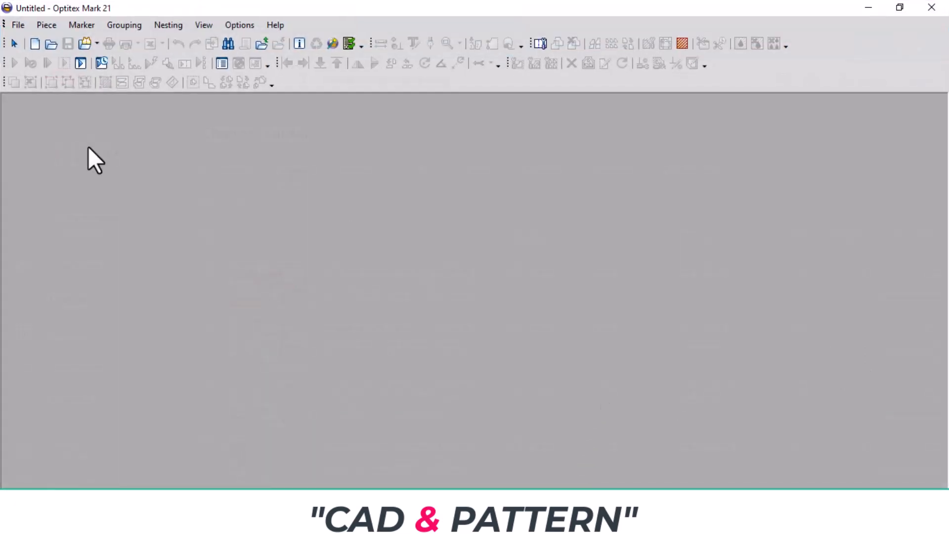
pyautogui.click(36, 43)
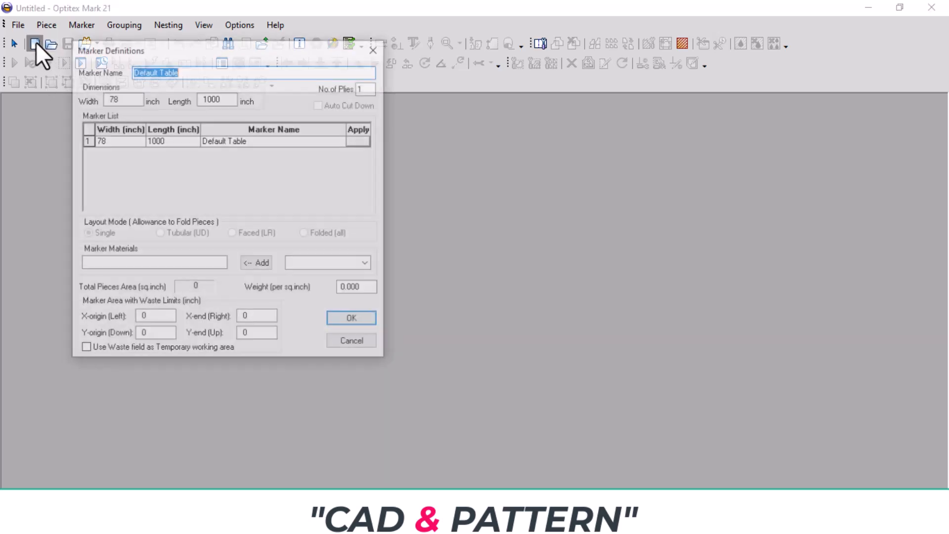
pyautogui.click(357, 321)
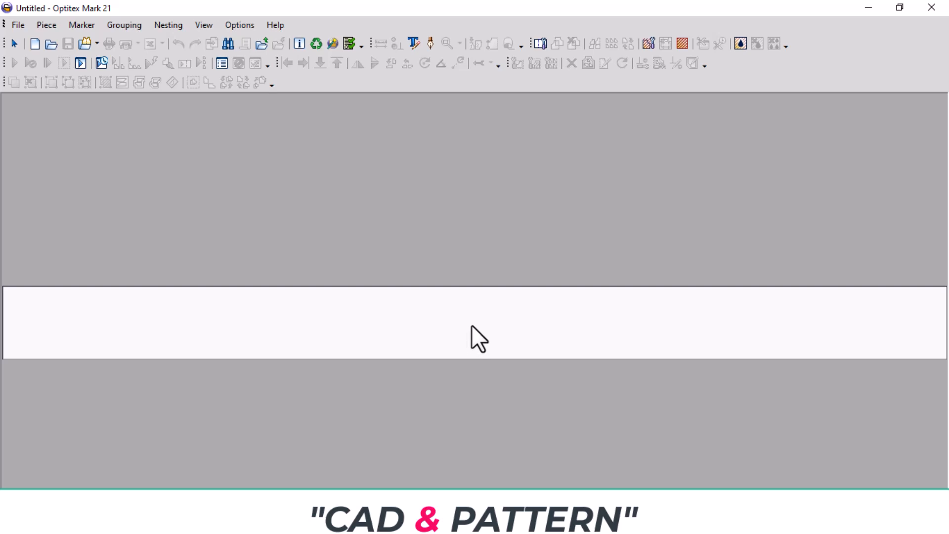
# Load the BASIC TEE style file from the ZUMBA folder into the marker order.
pyautogui.click(84, 43)
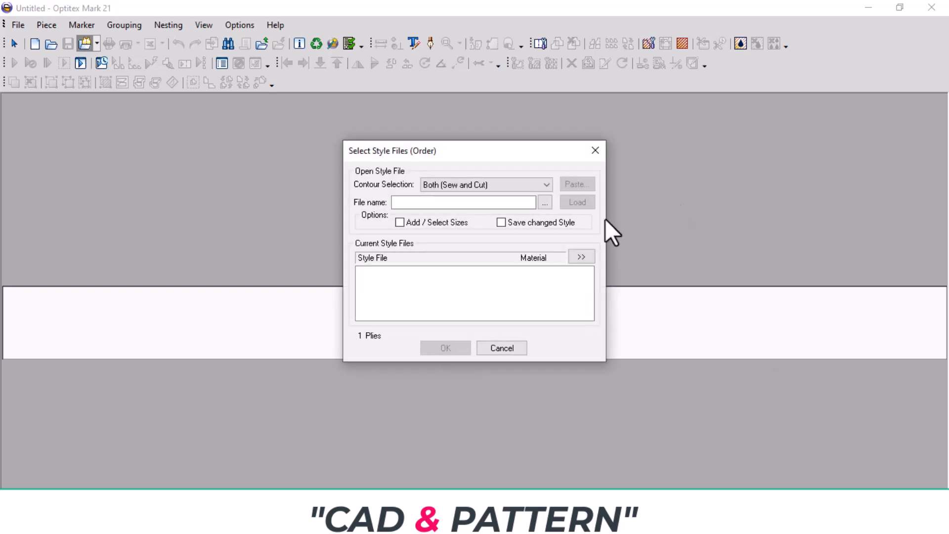
pyautogui.click(544, 203)
pyautogui.click(330, 282)
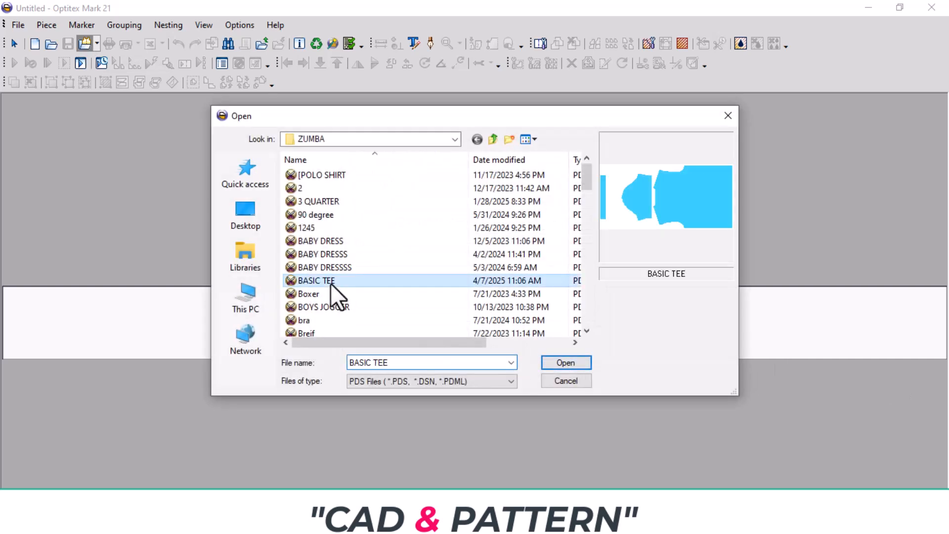
pyautogui.click(572, 365)
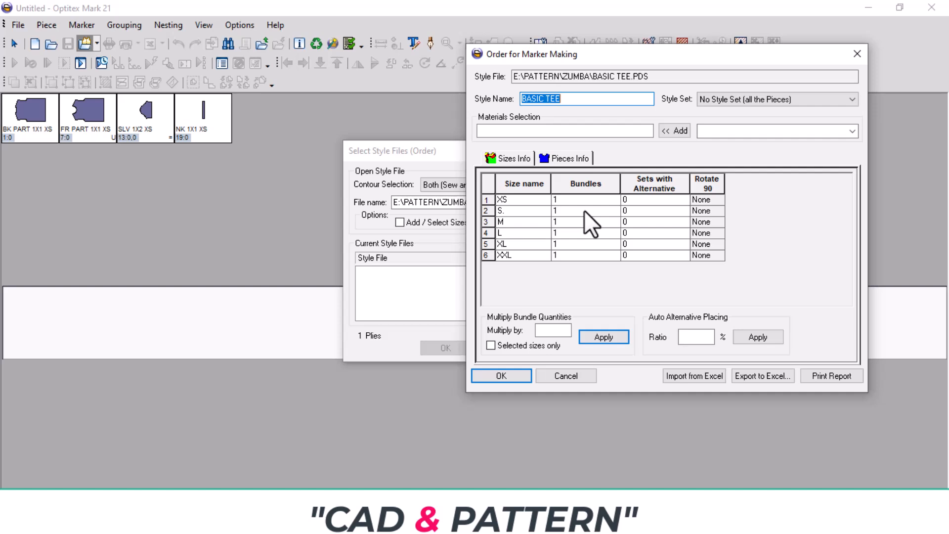
# Set the order's bundle quantities to 2 for size S, 3 for M and 2 for L.
pyautogui.click(584, 211)
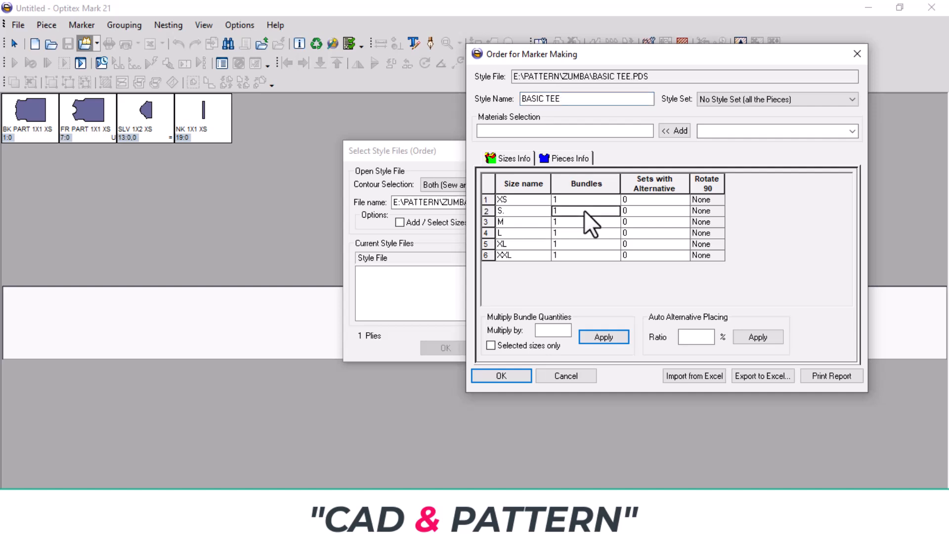
pyautogui.write('2')
pyautogui.press('Return')
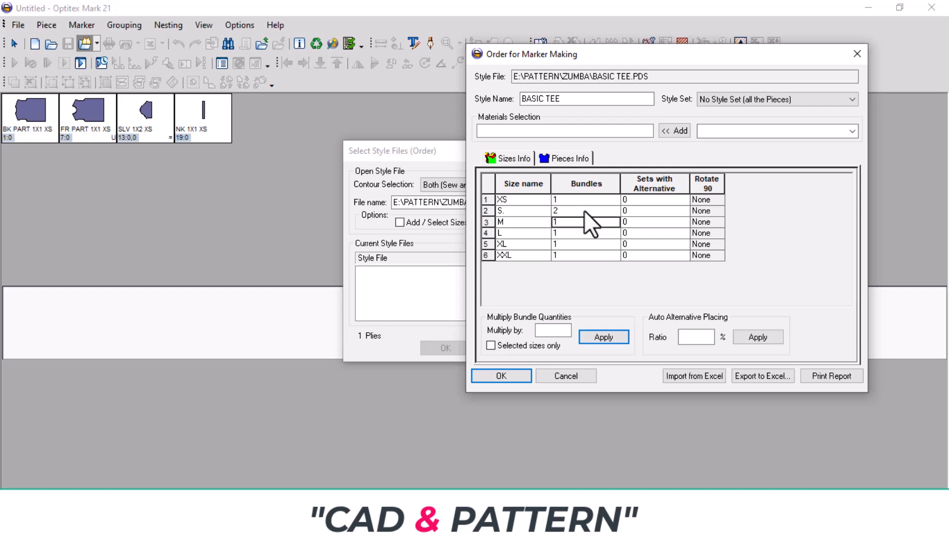
pyautogui.write('3')
pyautogui.press('Return')
pyautogui.write('2')
# Set the neck rib piece NK 1X1 quantity to 0 and widen the order dialog to show the rotation settings.
pyautogui.click(549, 159)
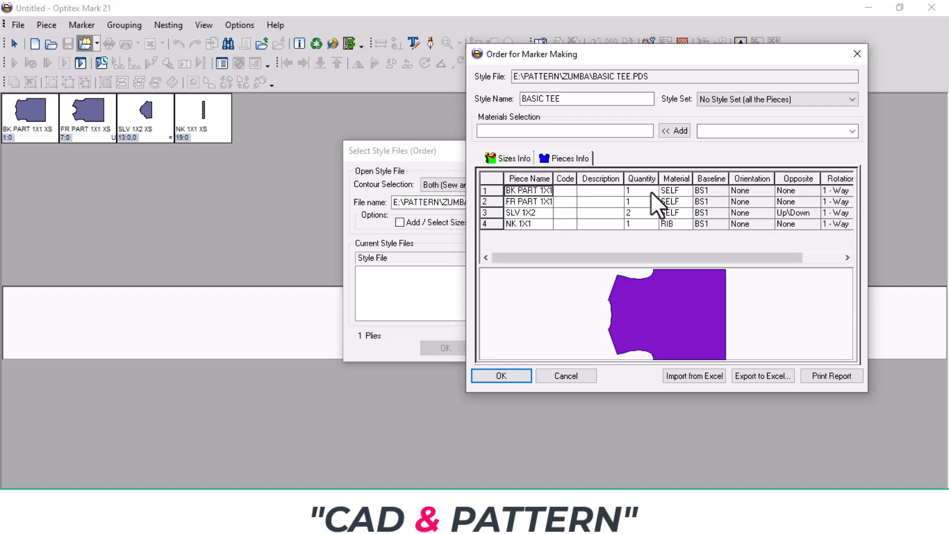
pyautogui.click(639, 221)
pyautogui.write('0')
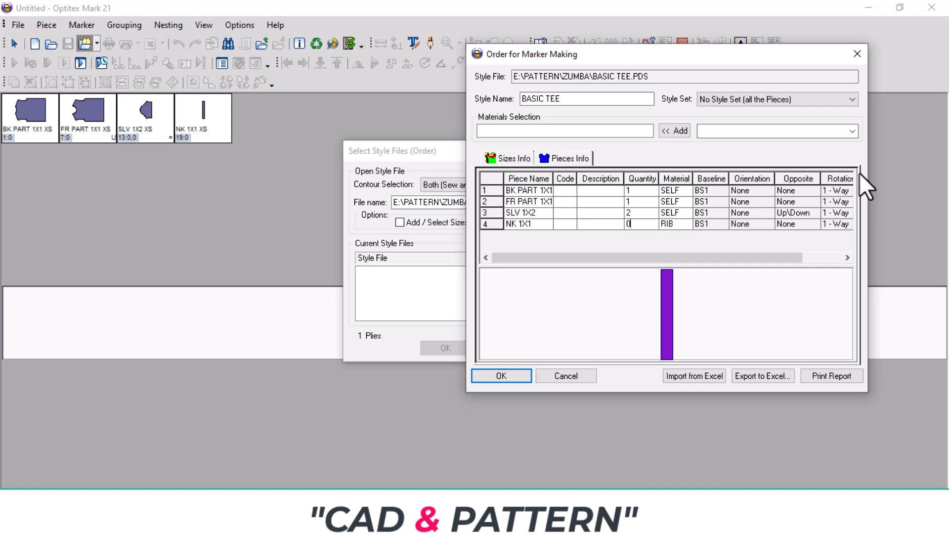
pyautogui.moveTo(867, 185); pyautogui.dragTo(880, 188)
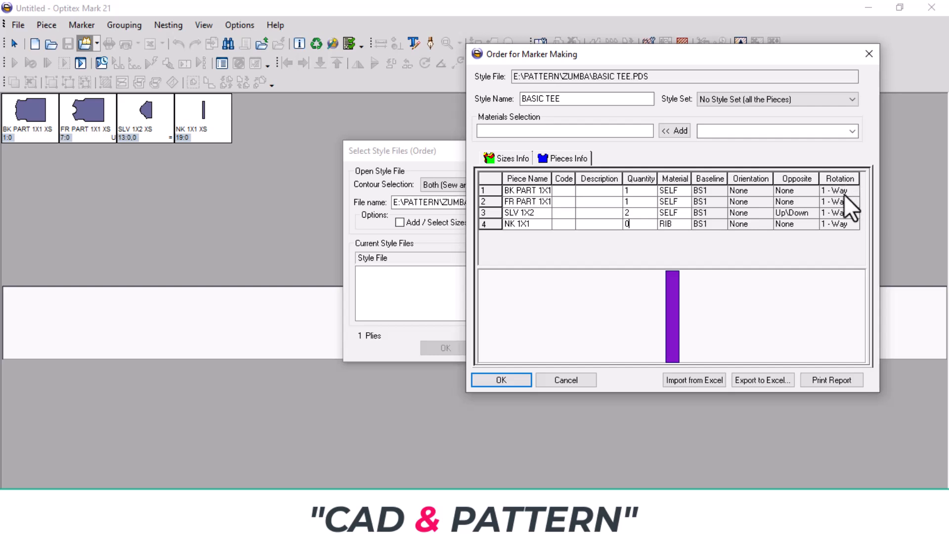
# Accept the BASIC TEE order without a material type, add its pieces to the marker and display the piece properties.
pyautogui.click(500, 381)
pyautogui.click(639, 256)
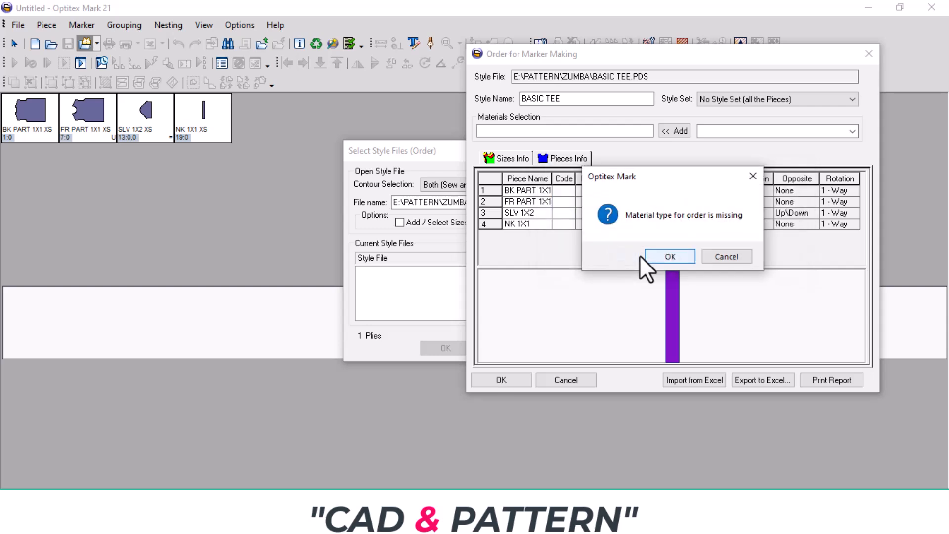
pyautogui.click(667, 253)
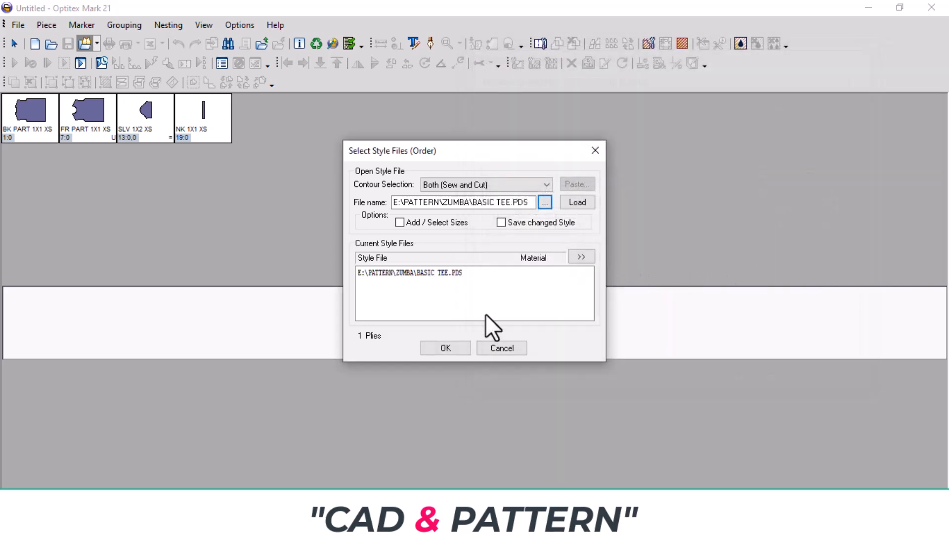
pyautogui.click(449, 348)
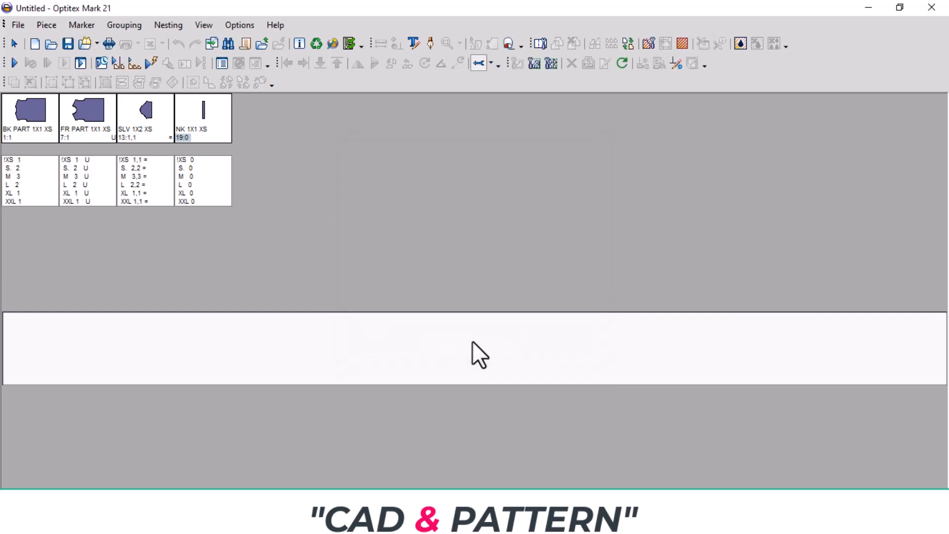
pyautogui.click(531, 68)
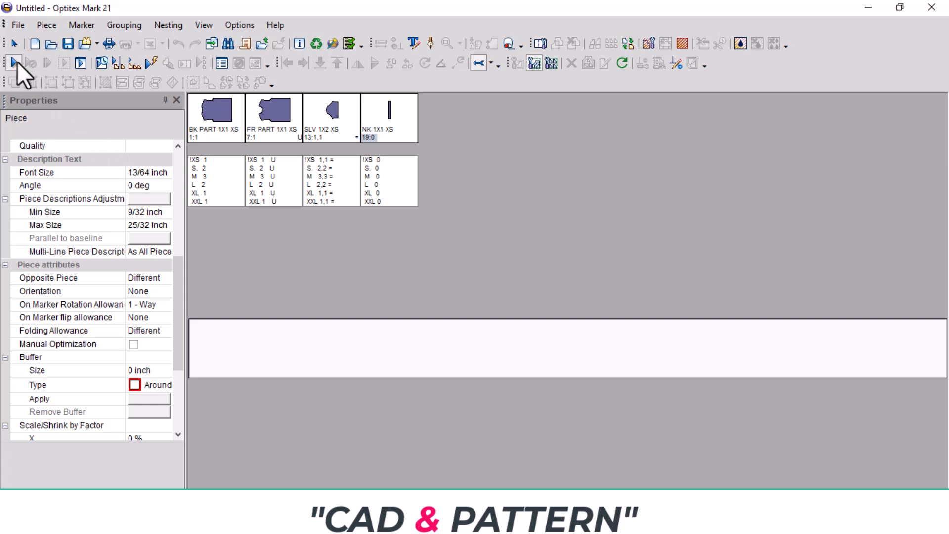
# Run auto nesting on the ordered pieces with the time set to 30 minutes and stop it early.
pyautogui.click(81, 63)
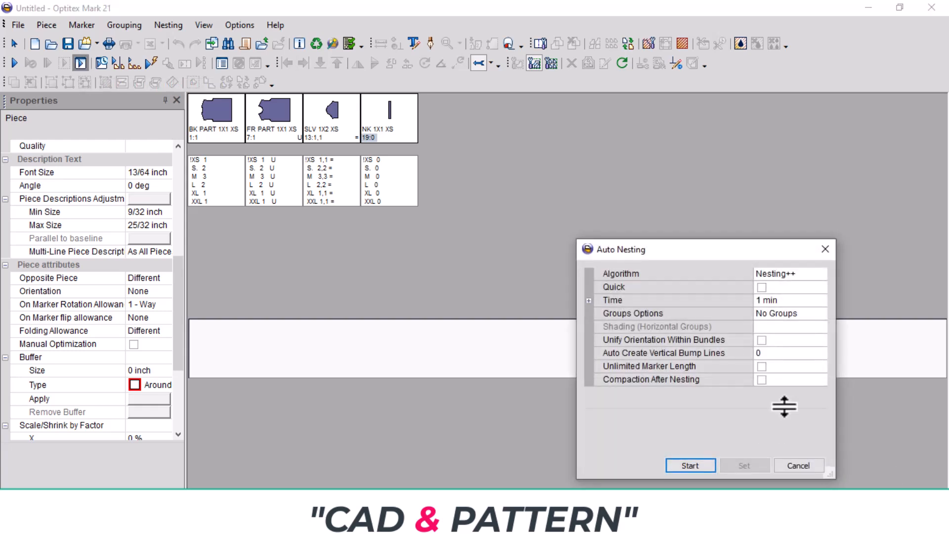
pyautogui.click(812, 303)
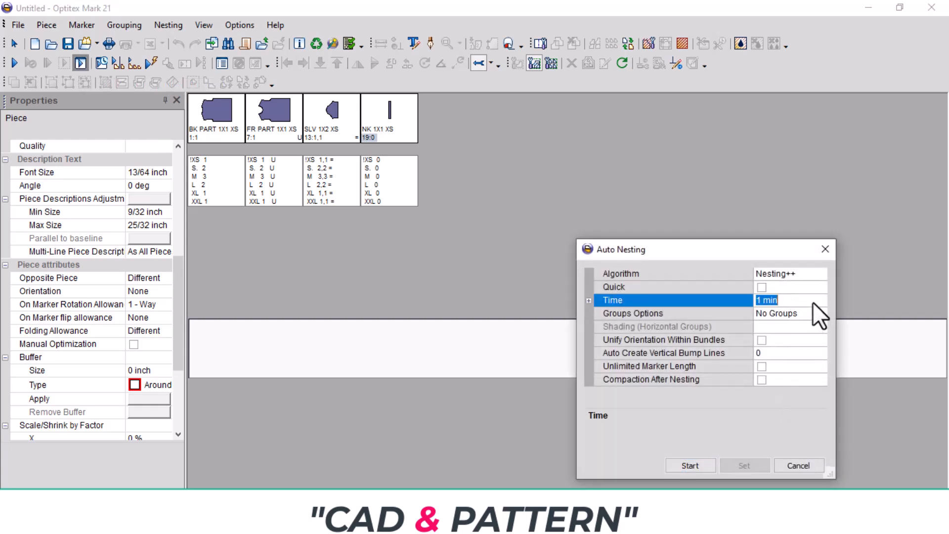
pyautogui.click(776, 303)
pyautogui.moveTo(764, 302); pyautogui.dragTo(757, 300)
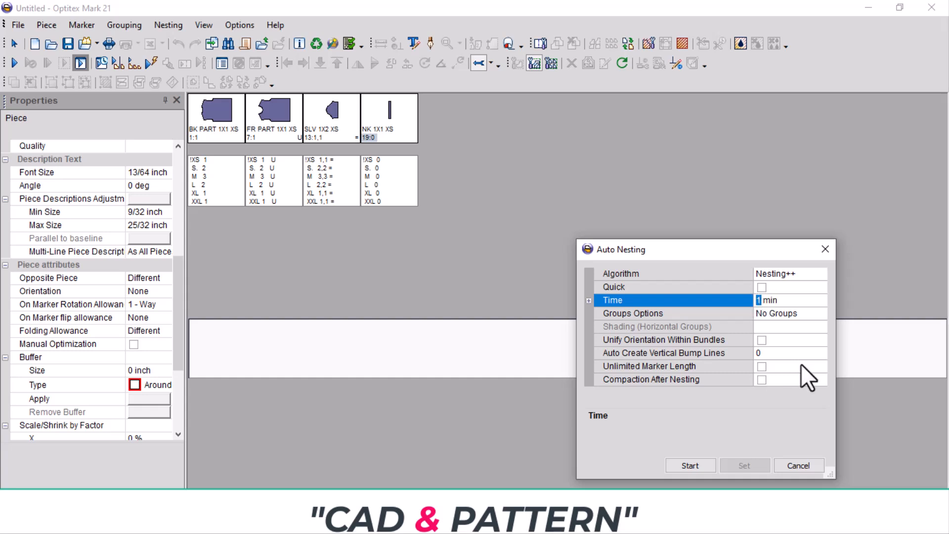
pyautogui.write('030')
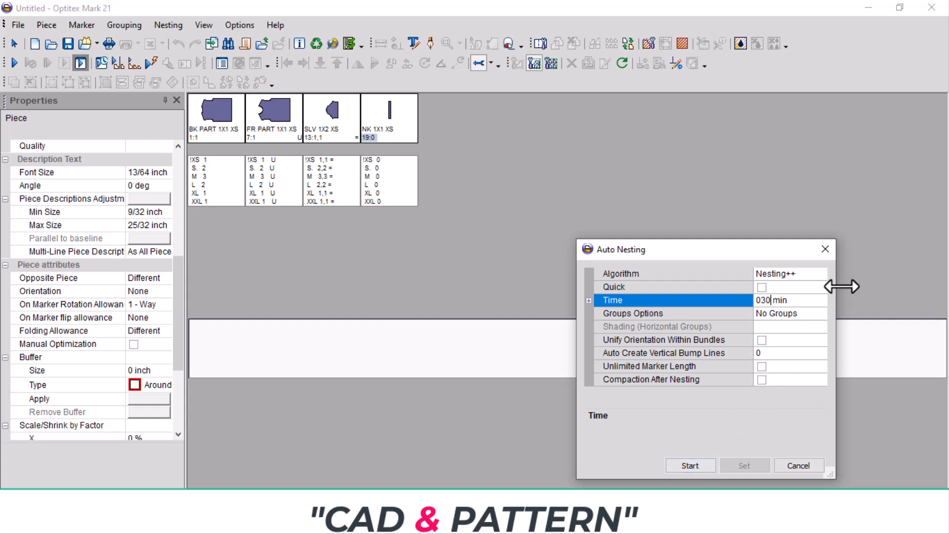
pyautogui.click(690, 465)
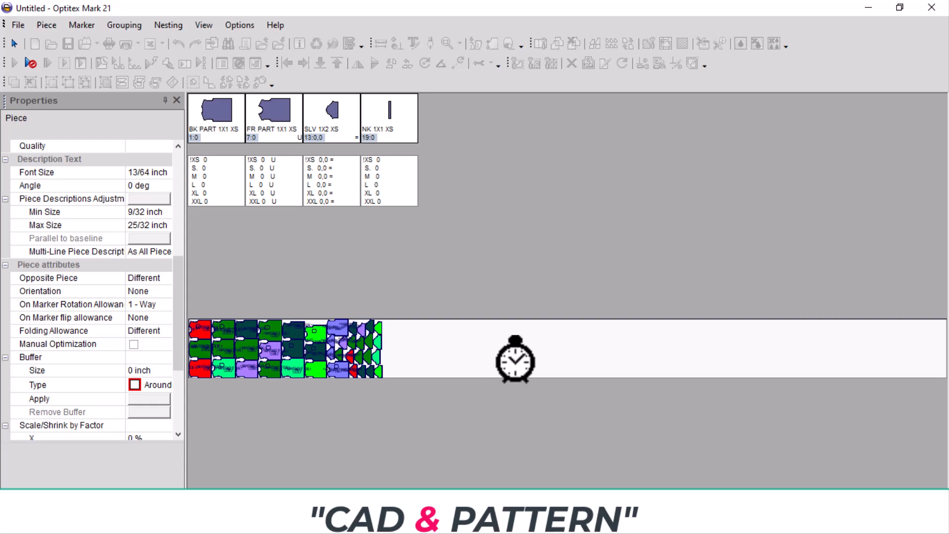
pyautogui.click(29, 62)
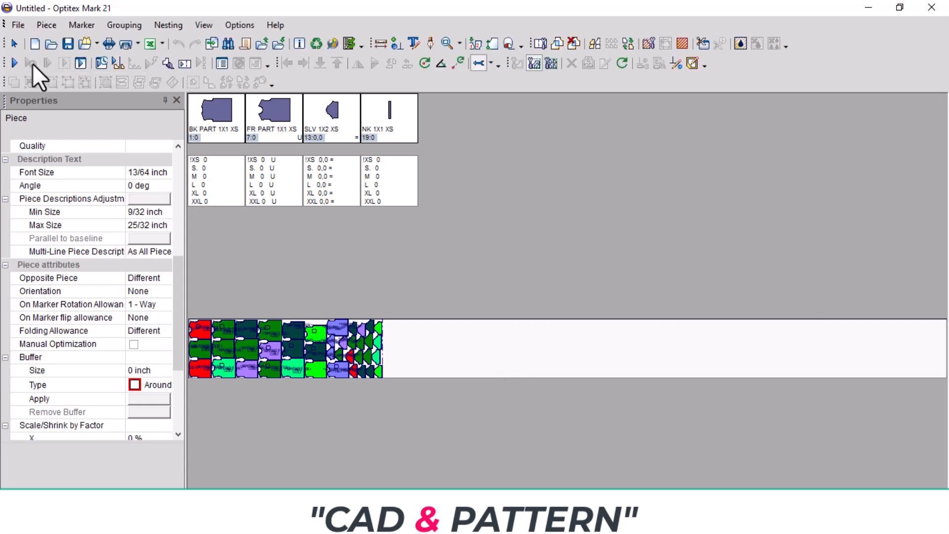
# Run auto nesting again, allowing the existing marker layout to be cleared.
pyautogui.click(80, 62)
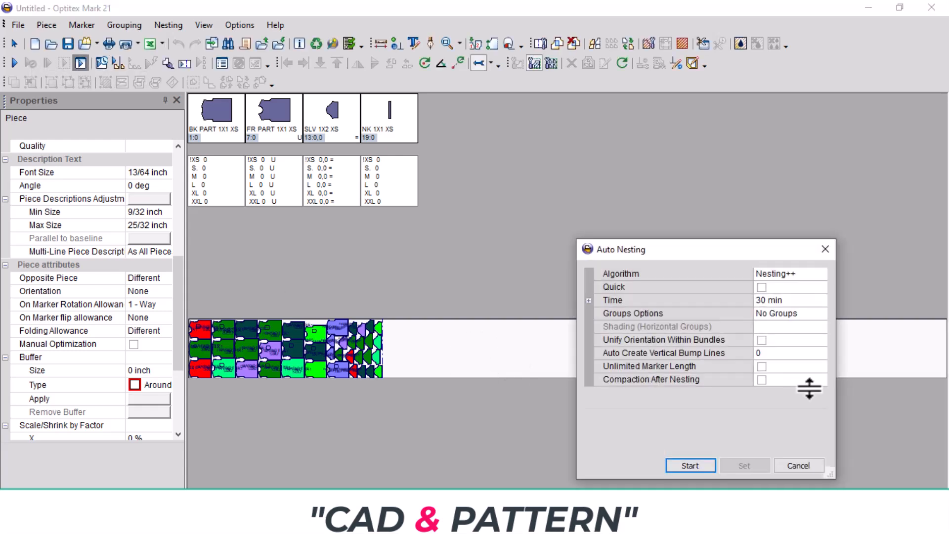
pyautogui.click(761, 304)
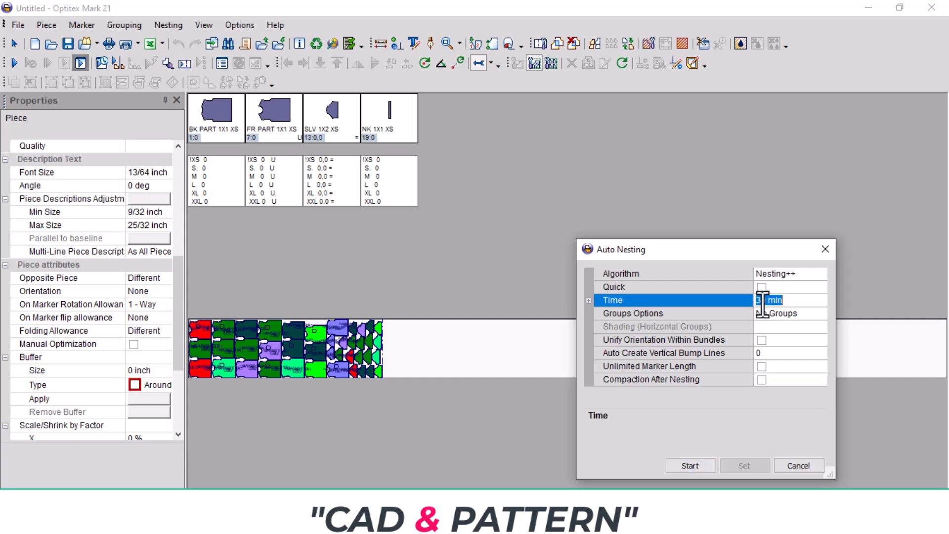
pyautogui.click(760, 301)
pyautogui.click(759, 301)
pyautogui.click(699, 460)
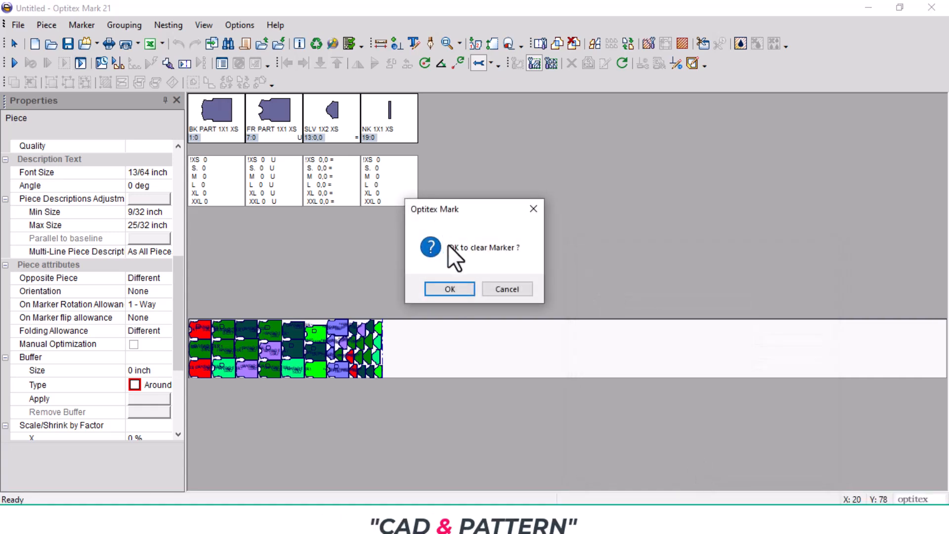
pyautogui.click(446, 290)
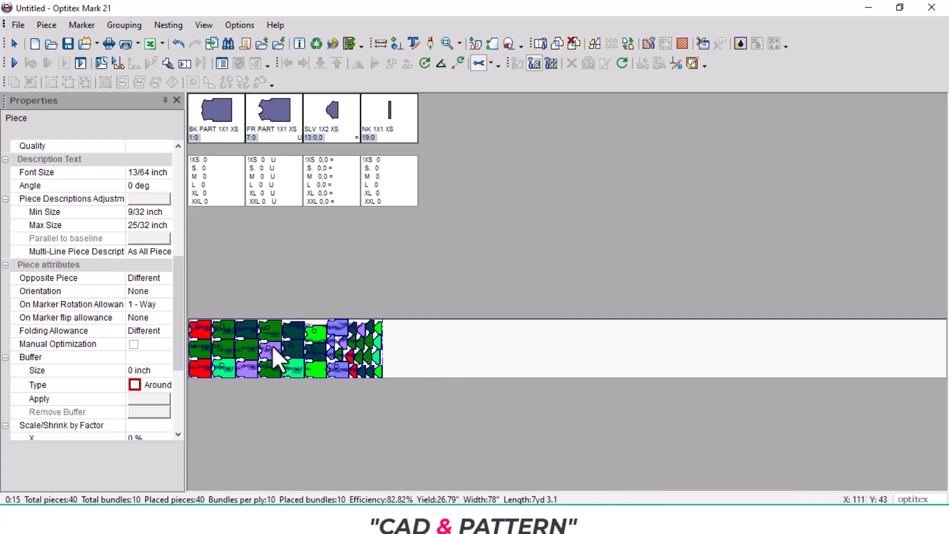
# Set the pieces' on-marker rotation allowance to 2-Way and rerun auto nesting, allowing the existing marker to be cleared.
pyautogui.scroll(4, 272, 345)
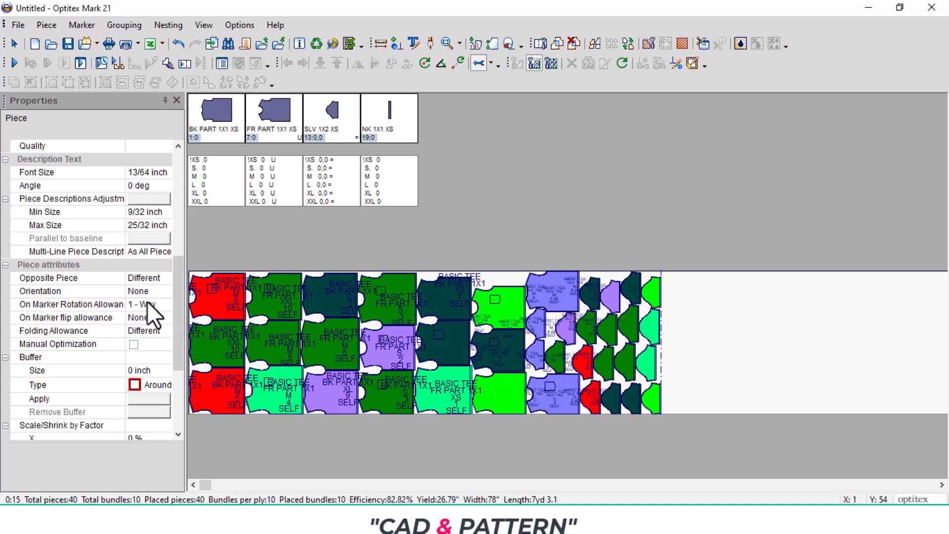
pyautogui.click(162, 304)
pyautogui.click(165, 305)
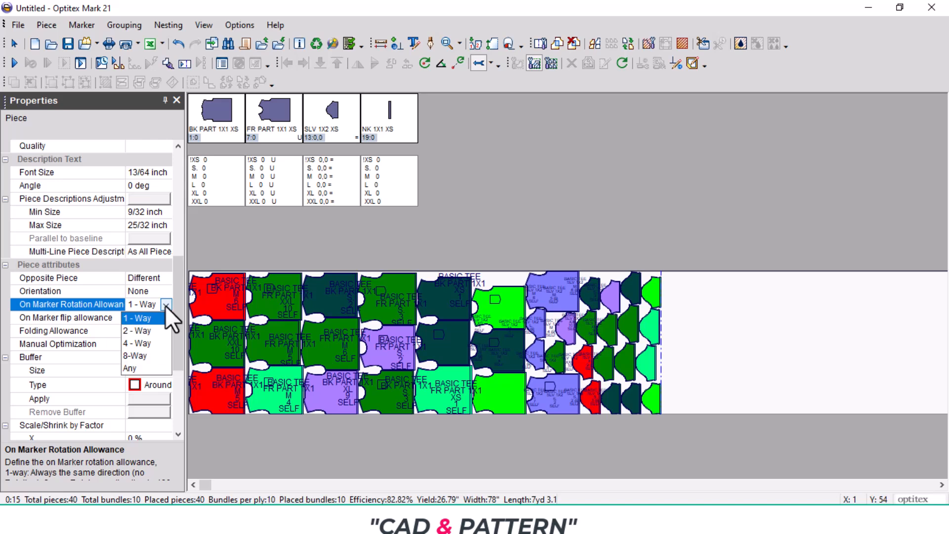
pyautogui.click(135, 331)
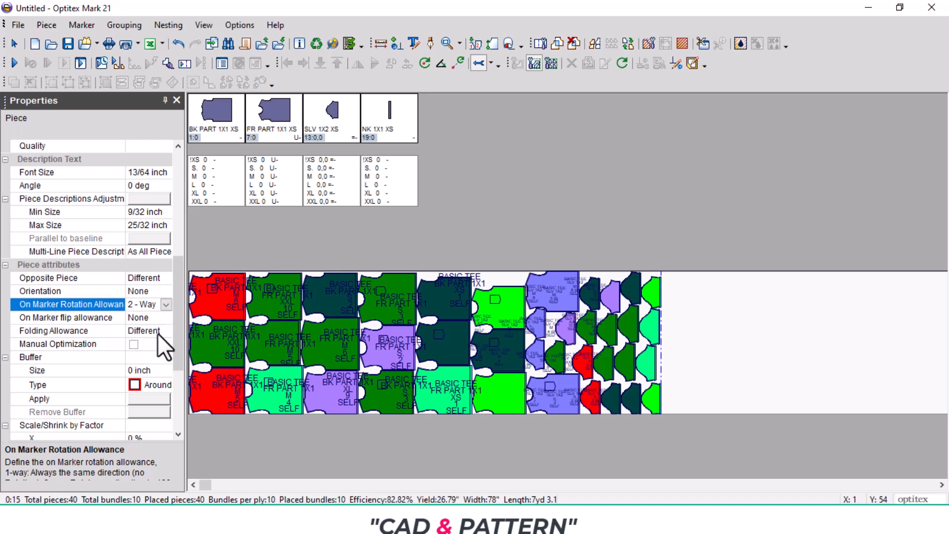
pyautogui.click(14, 63)
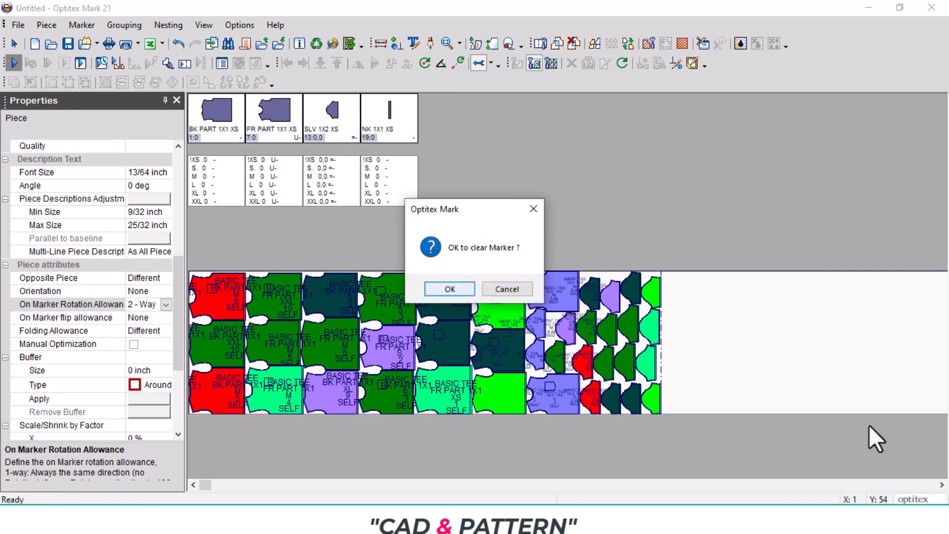
pyautogui.click(464, 292)
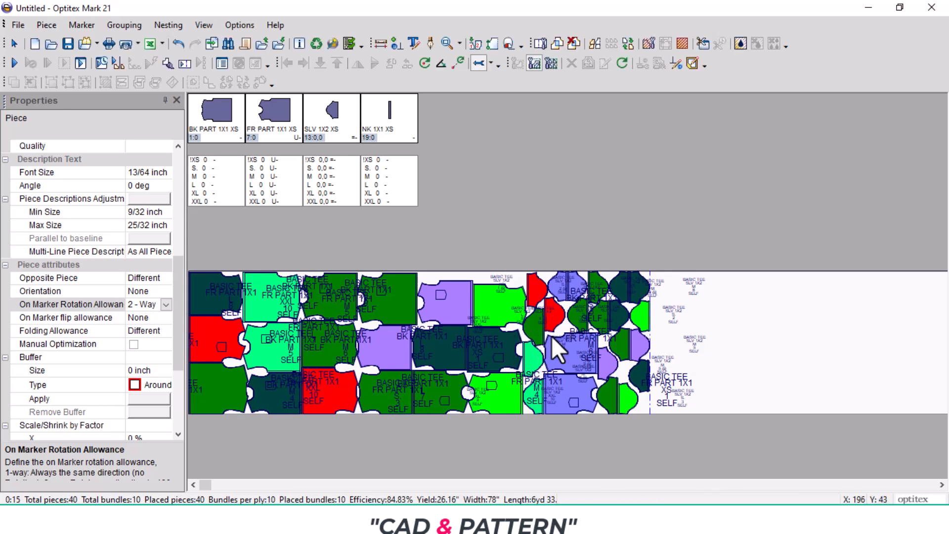
# Change the on-marker rotation allowance to Any, rerun auto nesting over the cleared marker and stop it early.
pyautogui.click(165, 303)
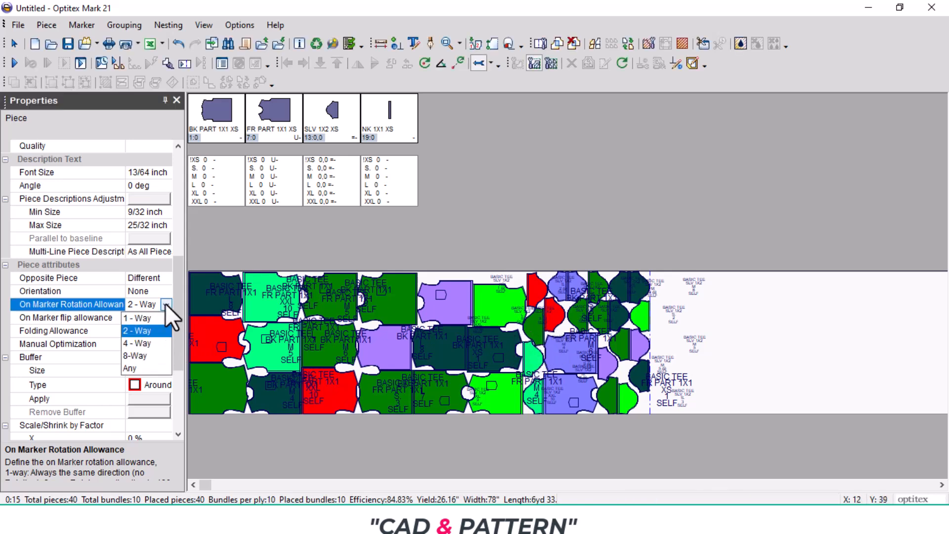
pyautogui.click(135, 369)
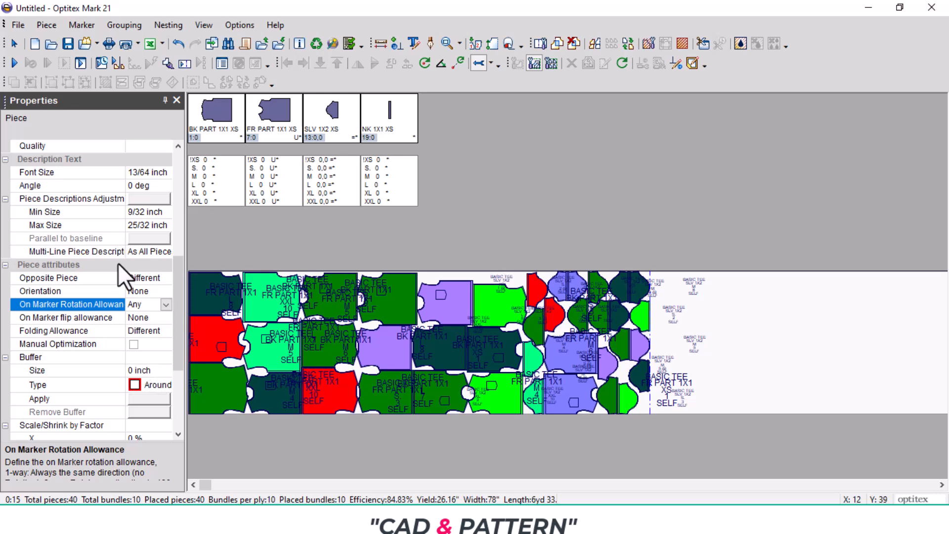
pyautogui.click(15, 64)
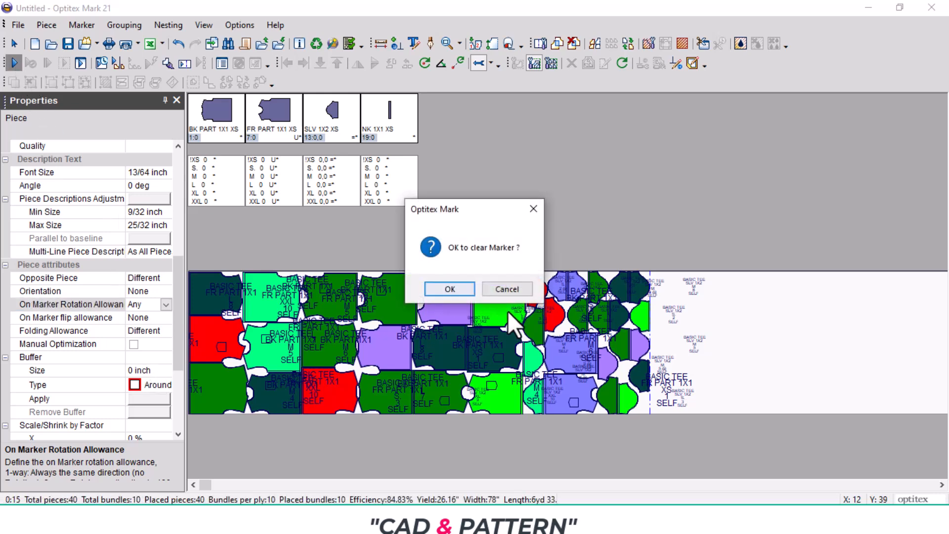
pyautogui.click(448, 289)
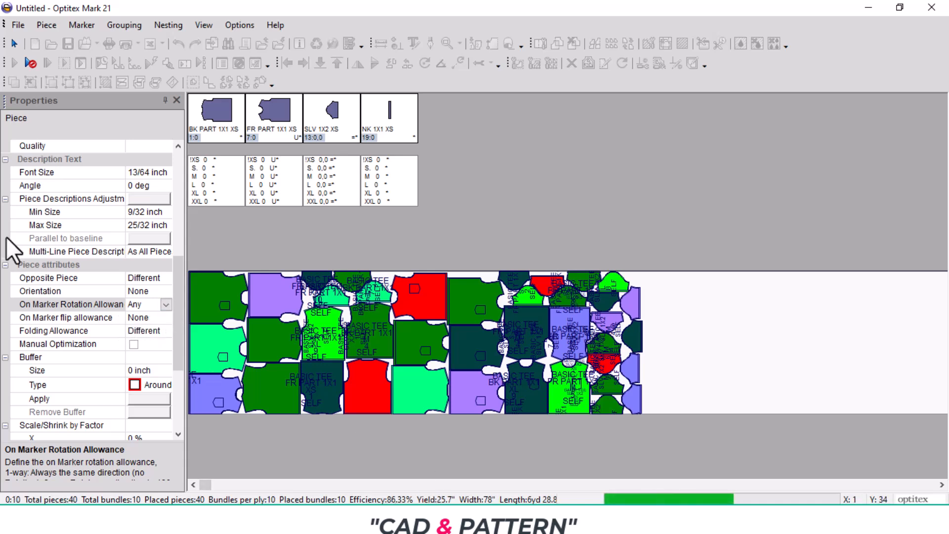
pyautogui.click(31, 63)
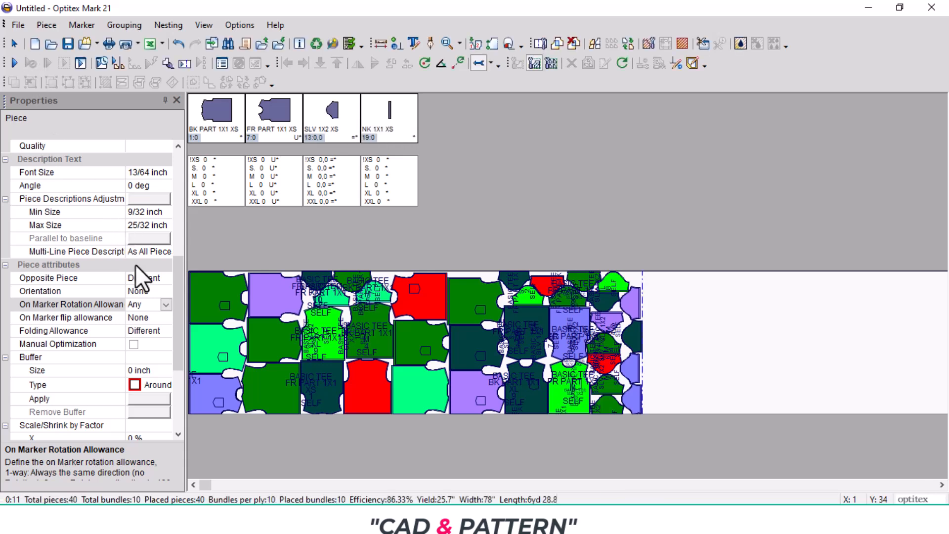
# Return the pieces' on-marker rotation allowance to 2-Way.
pyautogui.click(166, 305)
pyautogui.click(141, 330)
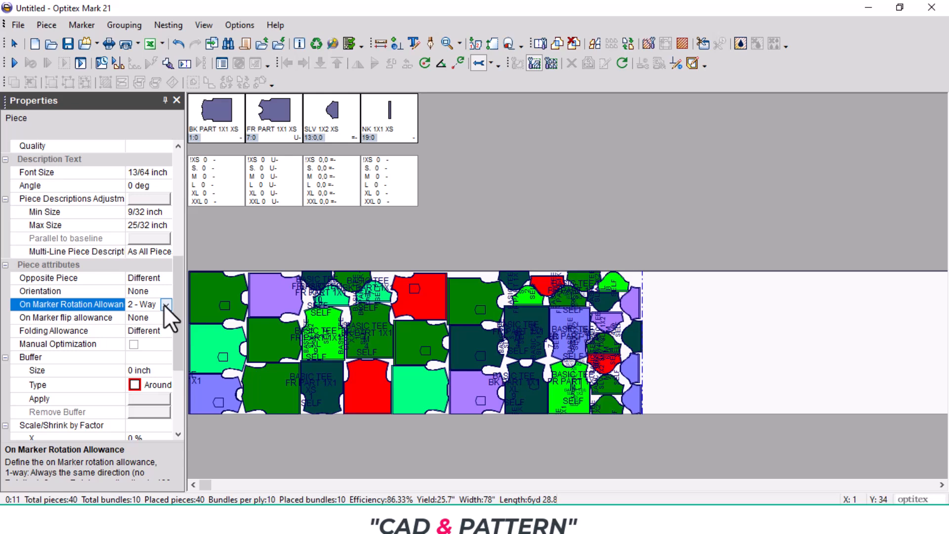
# In the BASIC TEE order's piece information, set the BK PART 1X1 rotation to 1-Way and apply it equally to all pieces.
pyautogui.click(86, 42)
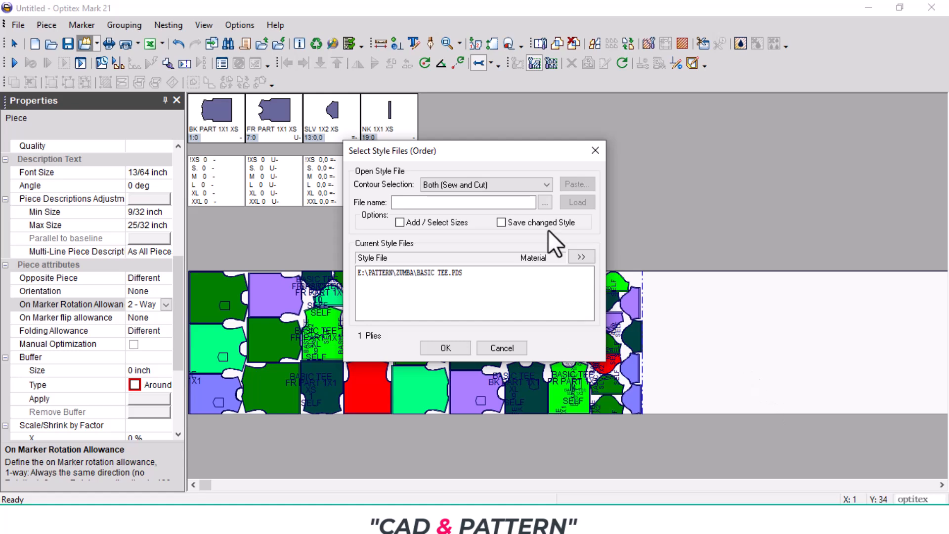
pyautogui.doubleClick(440, 272)
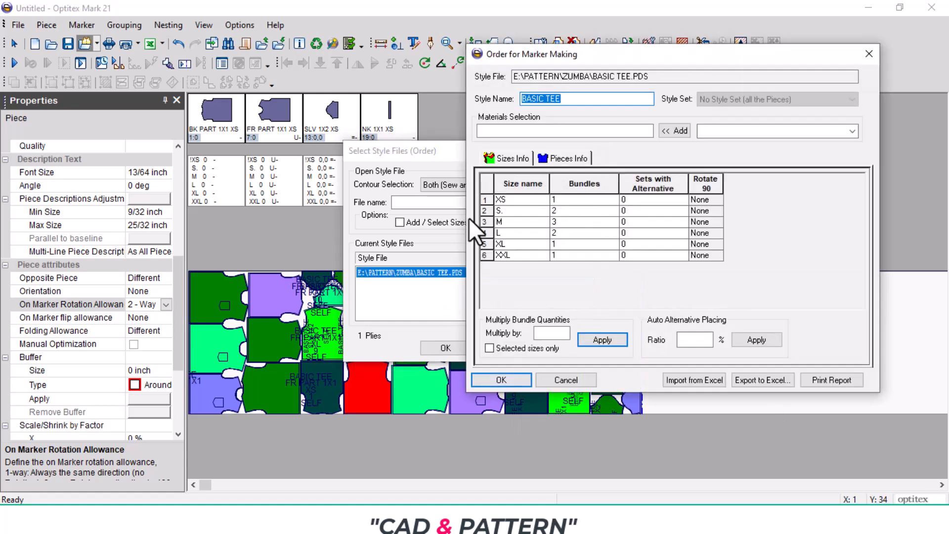
pyautogui.click(568, 158)
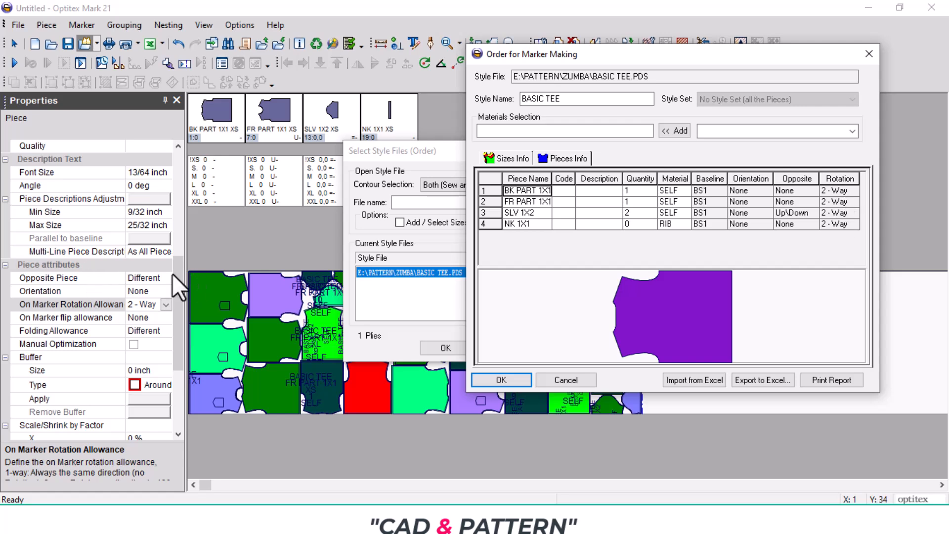
pyautogui.click(853, 190)
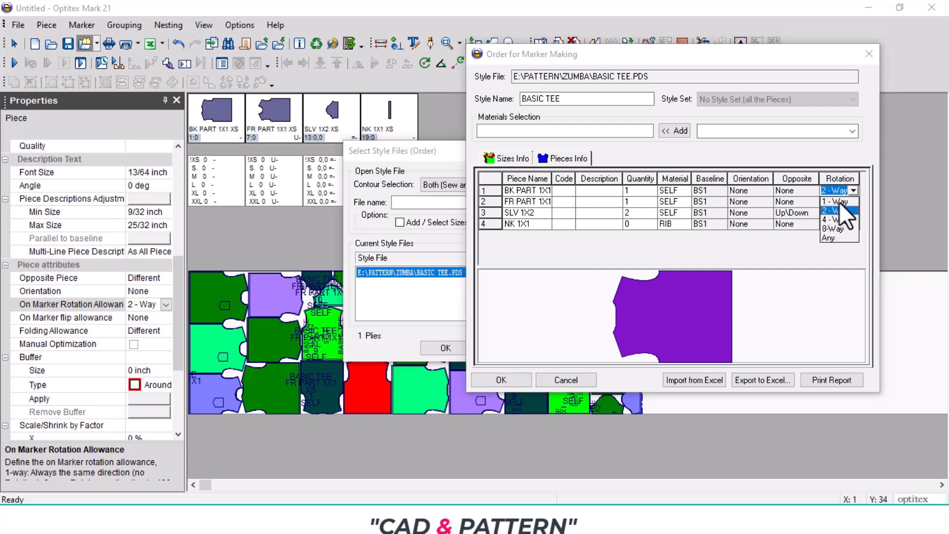
pyautogui.click(839, 201)
pyautogui.click(845, 179)
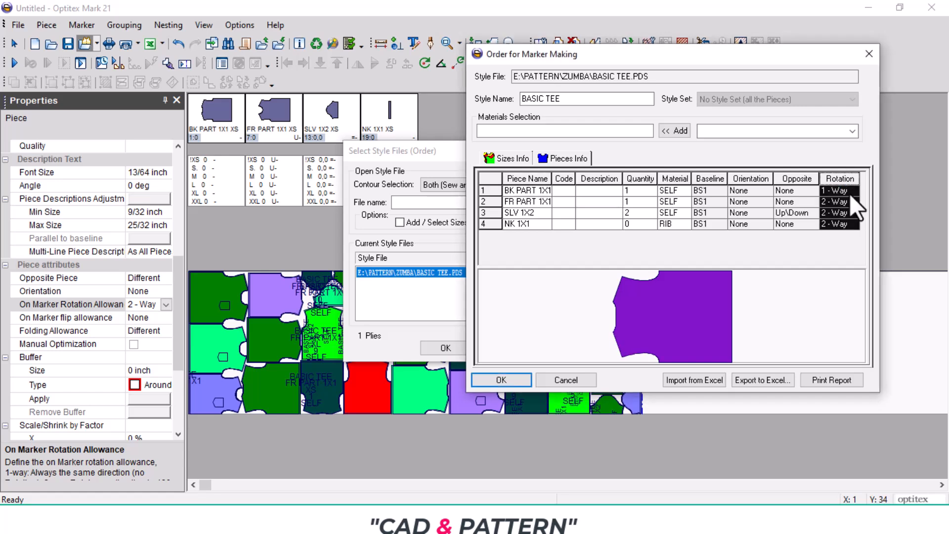
pyautogui.rightClick(849, 182)
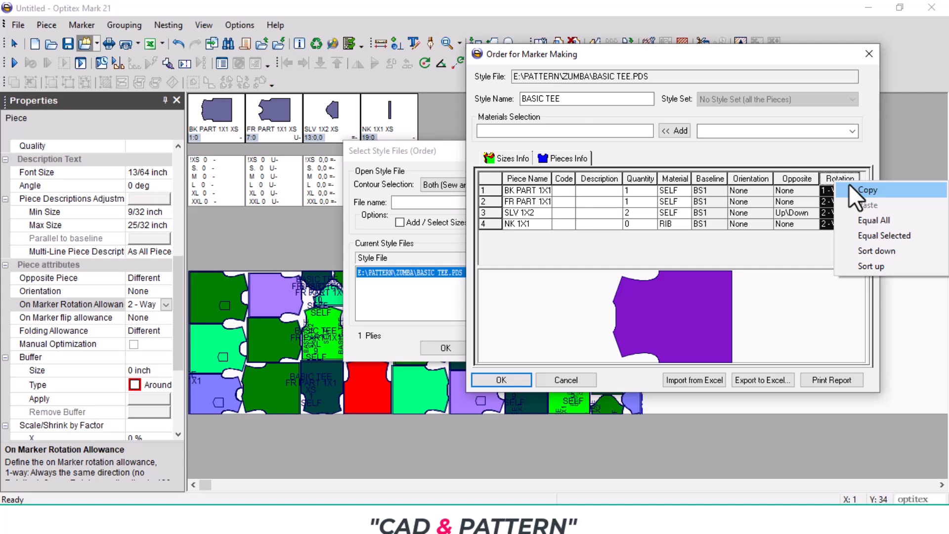
pyautogui.click(874, 221)
# Accept the order, ignoring the piece geometry problem and the missing material type, and auto nest again over the cleared marker.
pyautogui.click(509, 382)
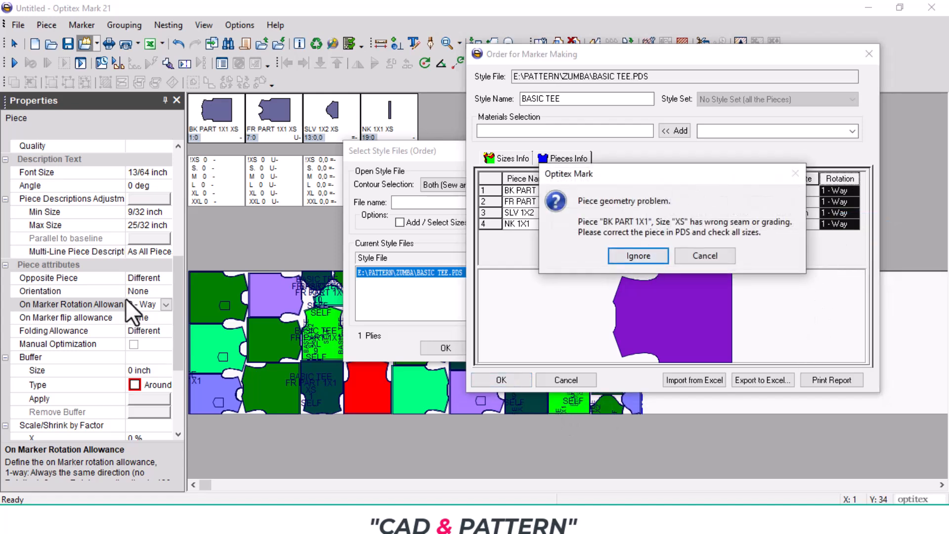
pyautogui.click(648, 254)
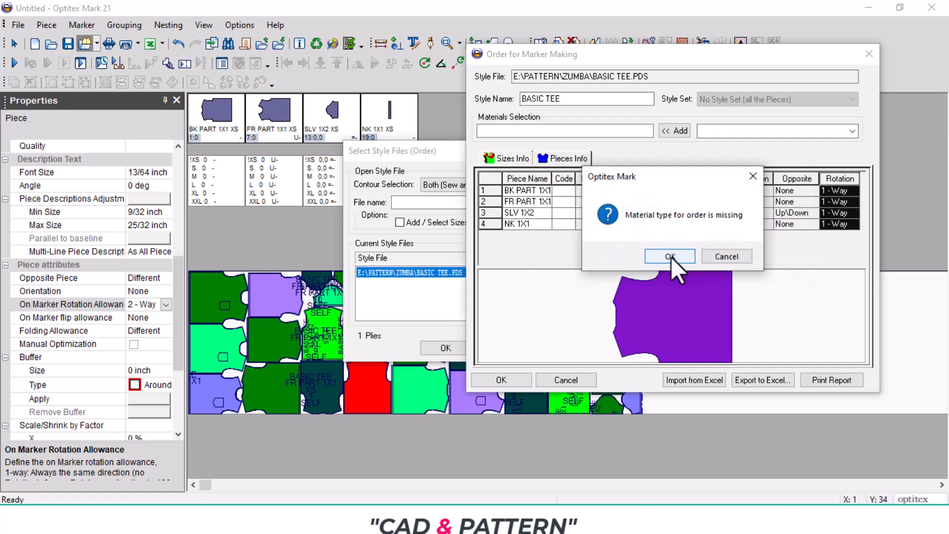
pyautogui.click(671, 256)
pyautogui.click(456, 347)
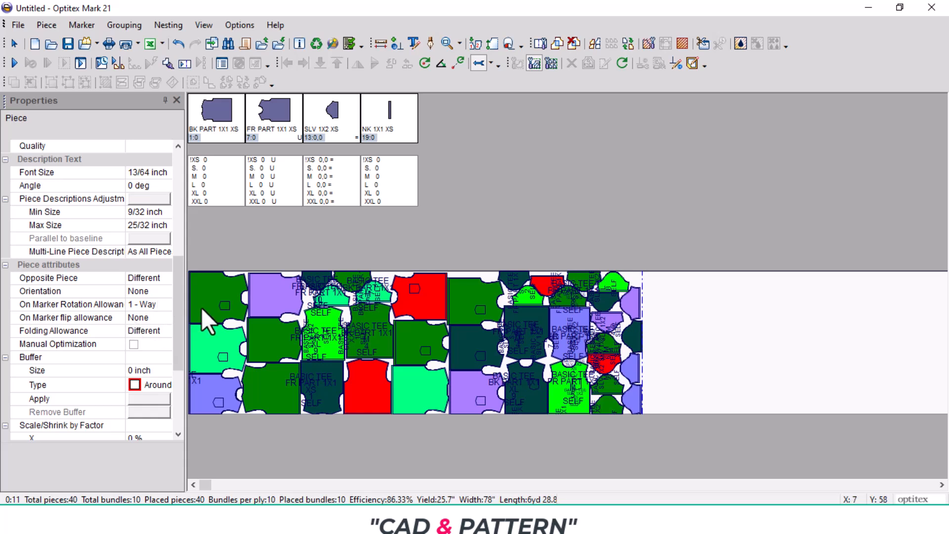
pyautogui.click(14, 64)
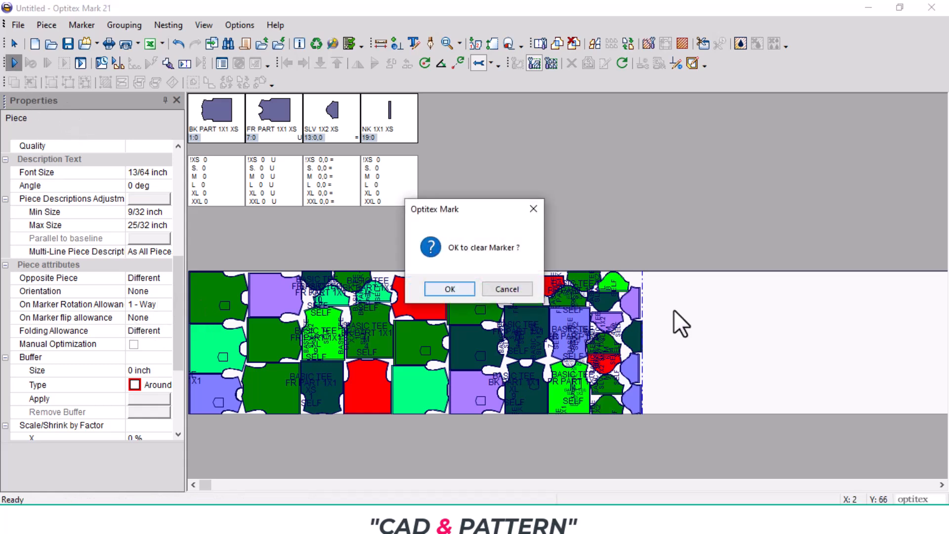
pyautogui.click(451, 288)
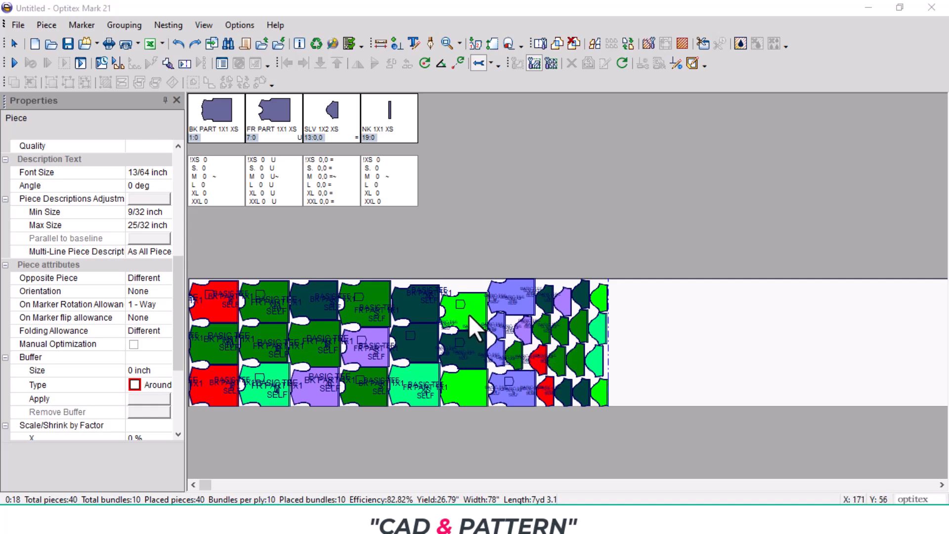
# Remove the current BASIC TEE style from the order and load the BASIC TEE file again from the ZUMBA folder.
pyautogui.click(85, 44)
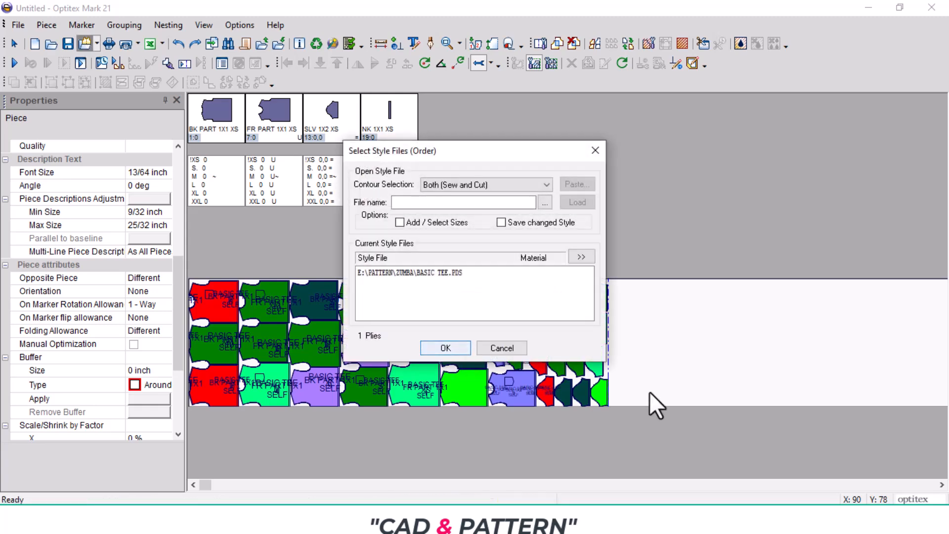
pyautogui.click(408, 275)
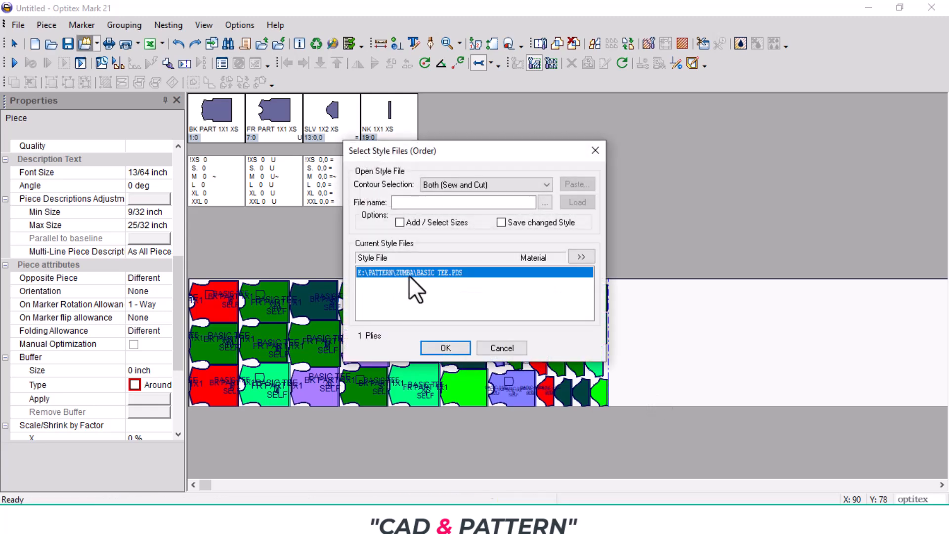
pyautogui.rightClick(409, 275)
pyautogui.click(458, 300)
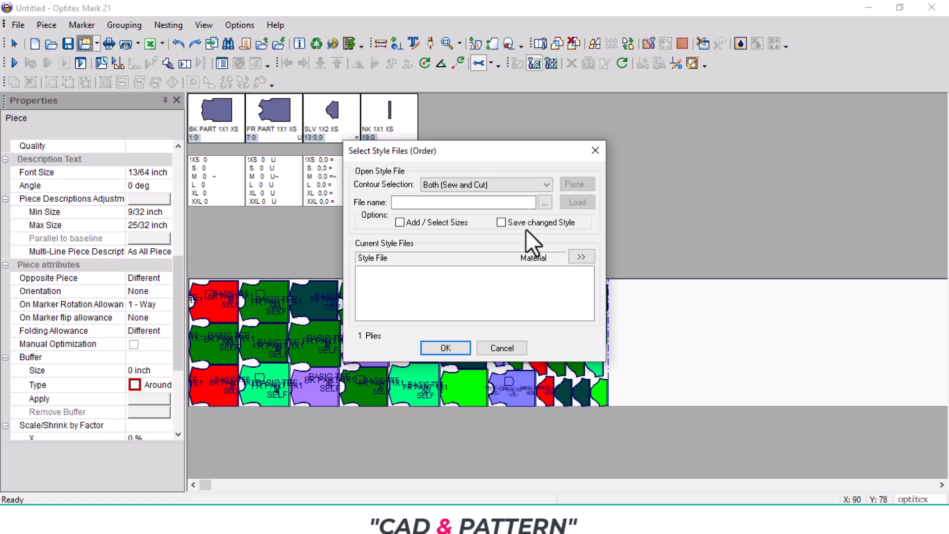
pyautogui.click(544, 202)
pyautogui.click(316, 280)
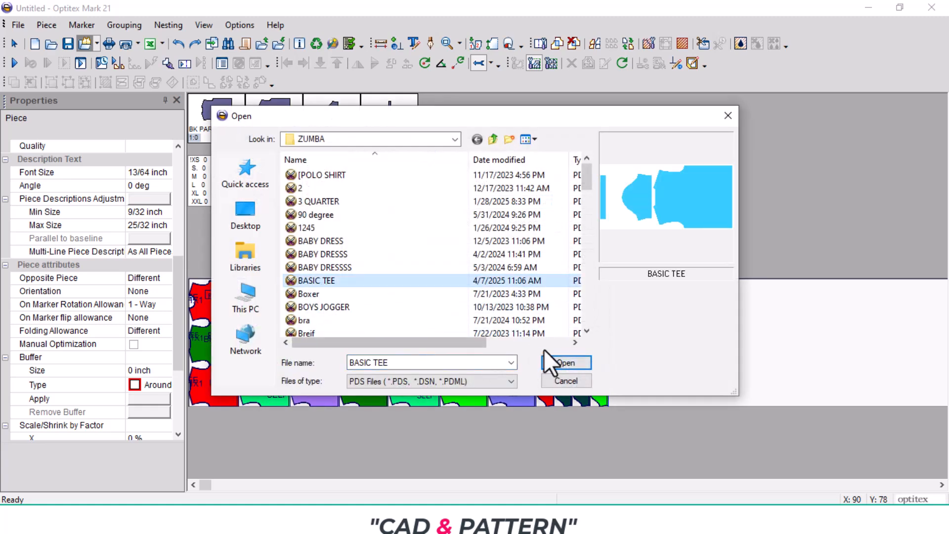
pyautogui.click(567, 362)
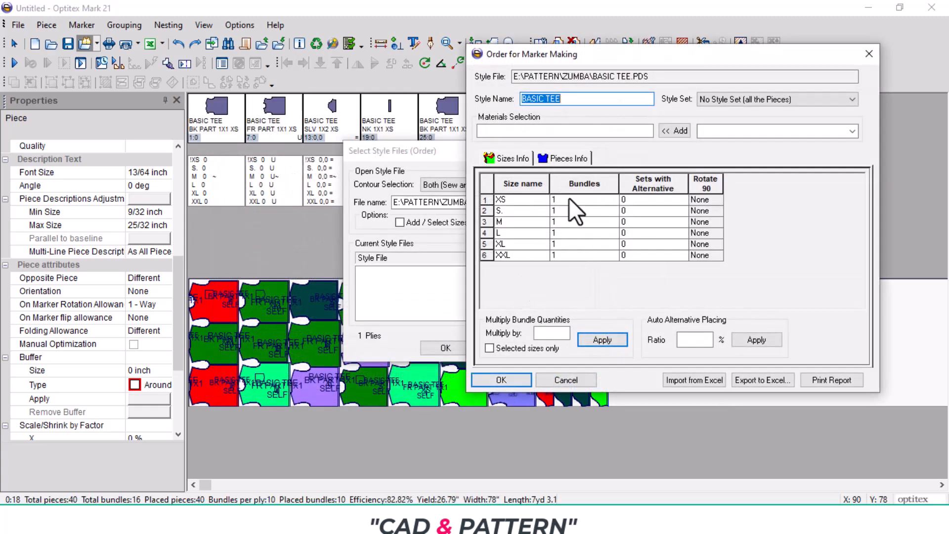
# Set the bundles to 2 for S, 3 for M and 2 for L, and the NK 1X1 piece quantity to 0.
pyautogui.click(567, 211)
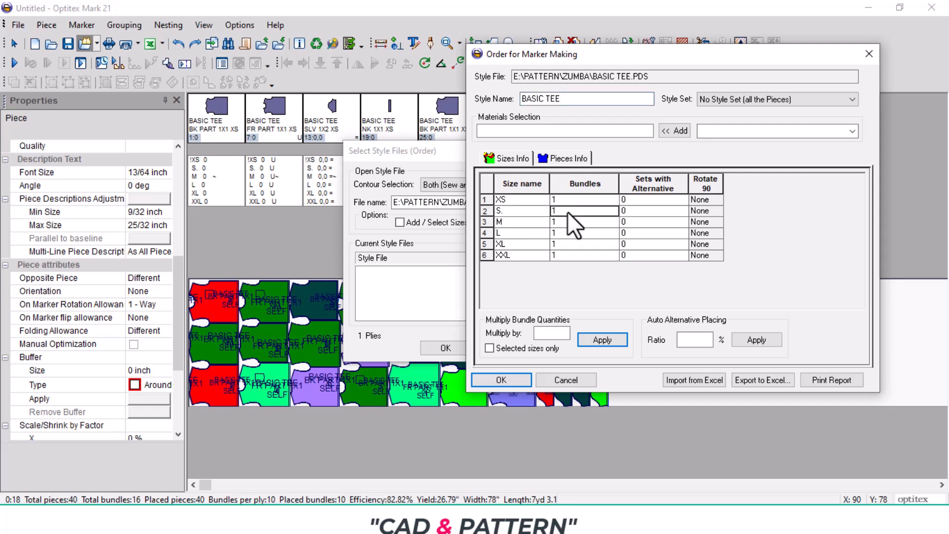
pyautogui.write('2')
pyautogui.press('Return')
pyautogui.write('3')
pyautogui.press('Return')
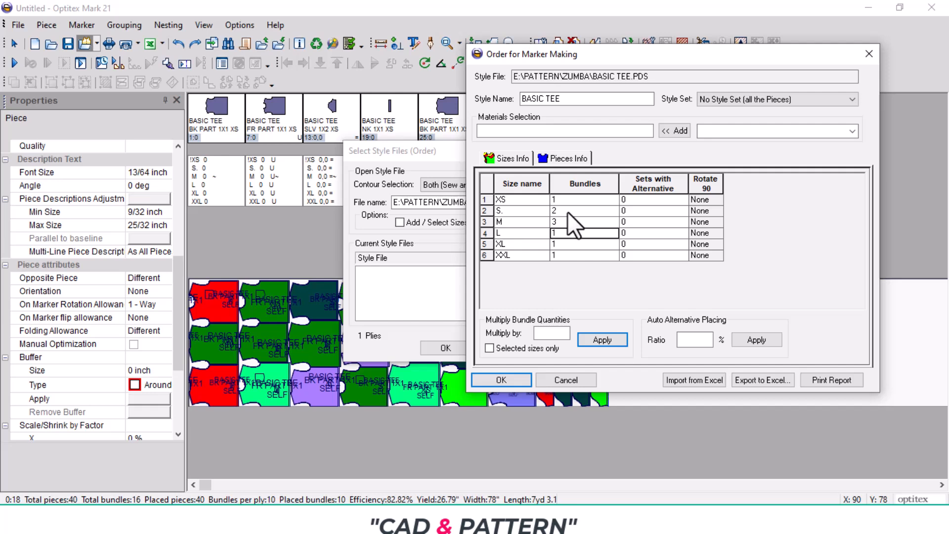
pyautogui.write('2')
pyautogui.click(568, 158)
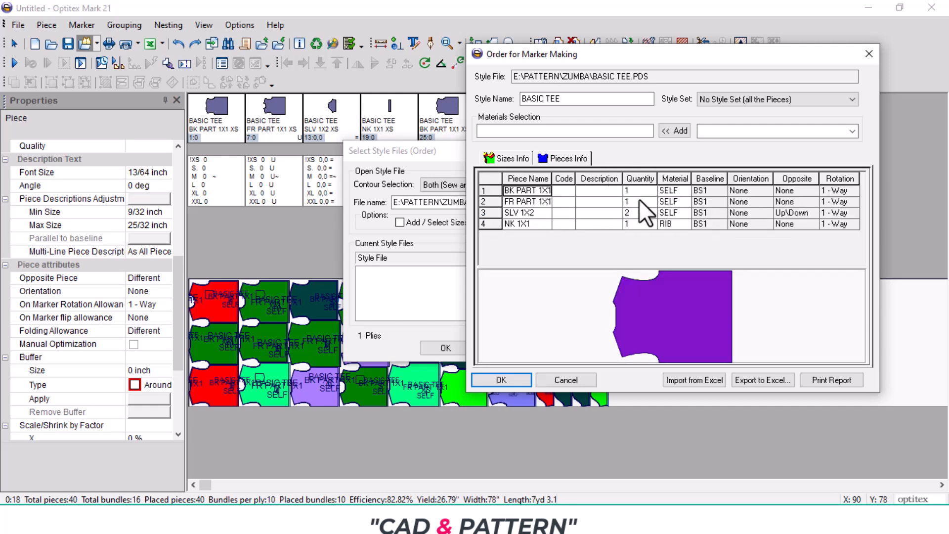
pyautogui.click(637, 223)
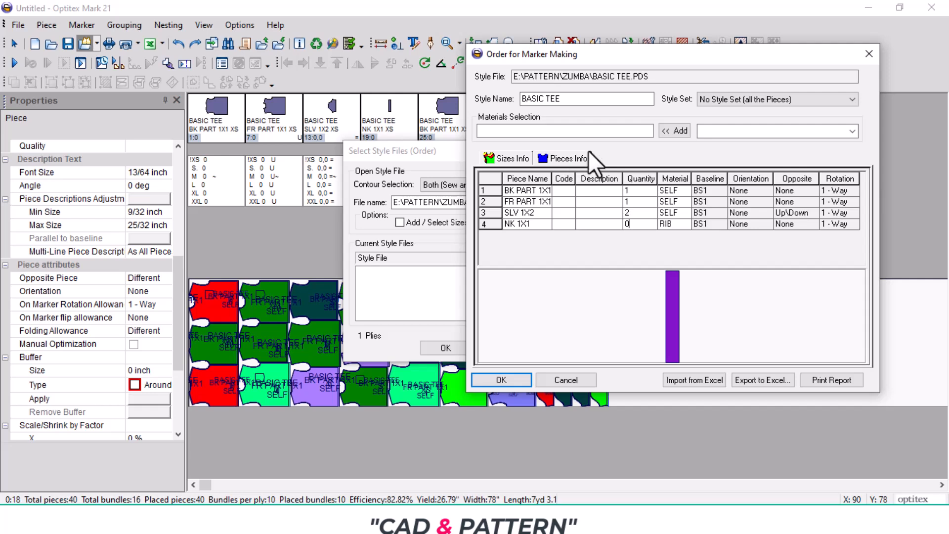
# In the order's size information, set the sets with alternative to 1 for sizes S, L and XXL.
pyautogui.click(508, 159)
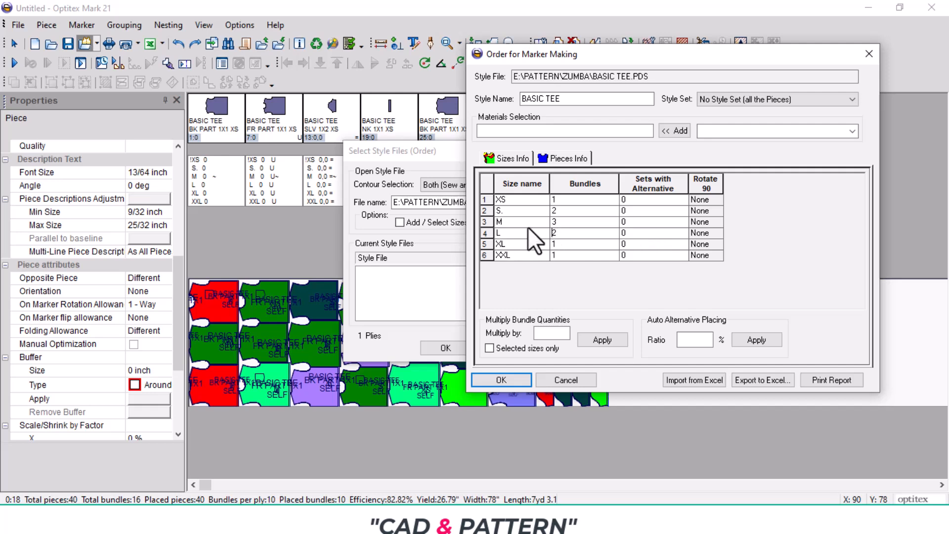
pyautogui.click(655, 210)
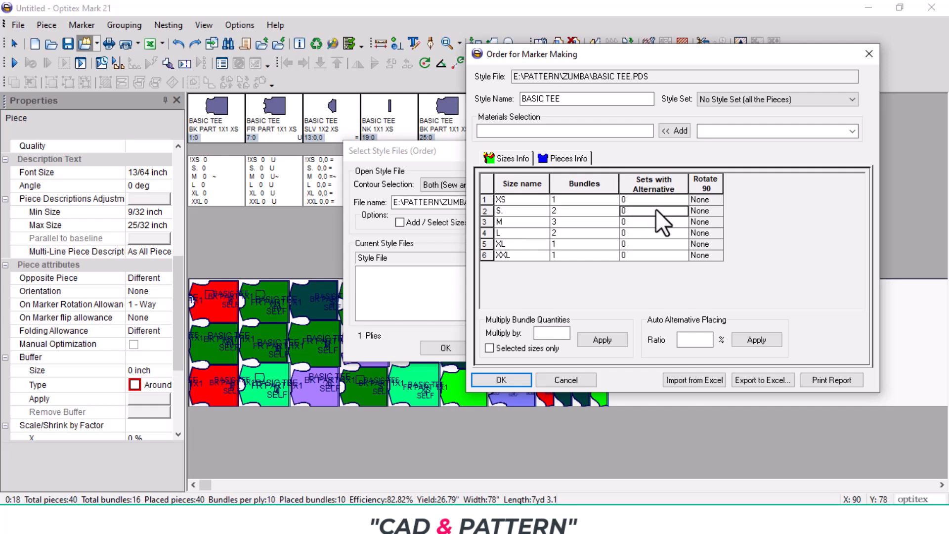
pyautogui.write('1')
pyautogui.click(642, 233)
pyautogui.write('1')
pyautogui.click(637, 254)
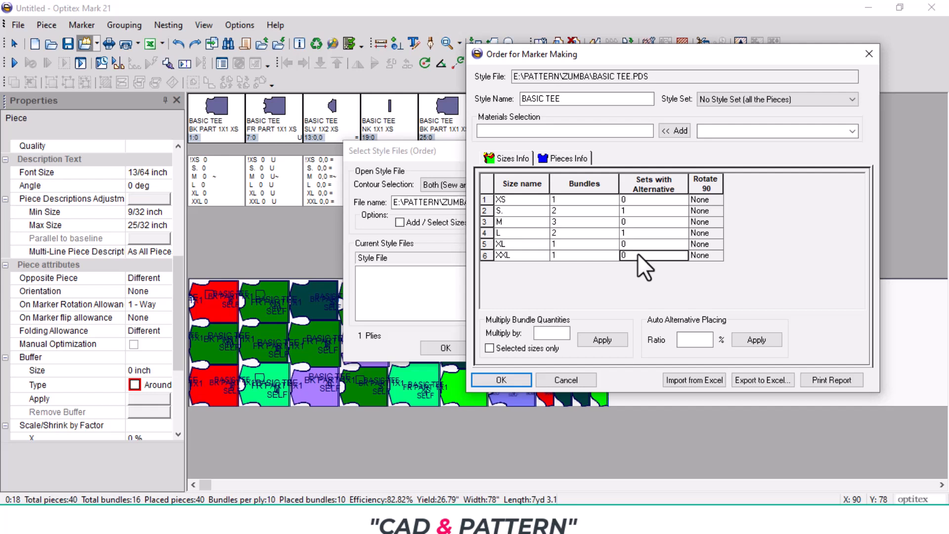
pyautogui.write('1')
# Accept the order, ignoring the piece geometry problem and the missing material type, and auto nest the BASIC TEE pieces.
pyautogui.click(504, 379)
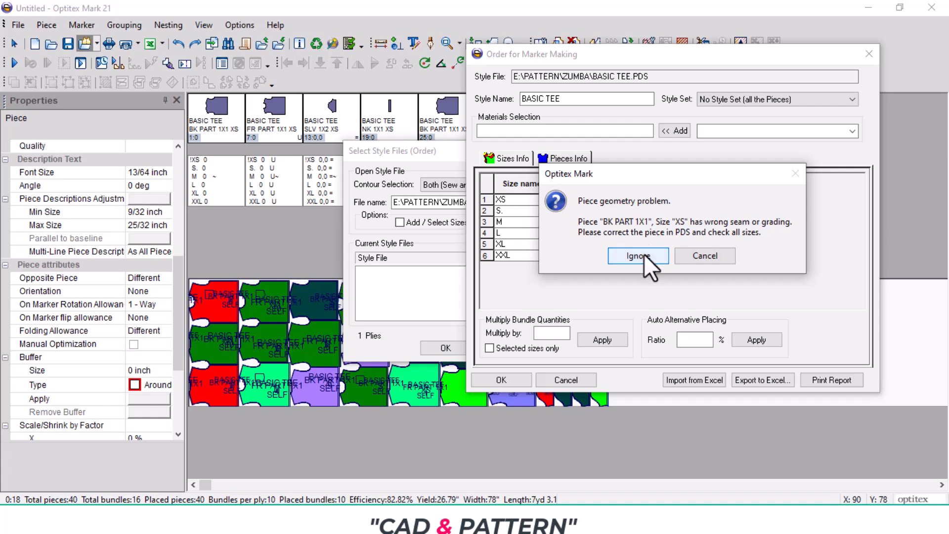
pyautogui.click(644, 253)
pyautogui.click(643, 254)
pyautogui.click(669, 254)
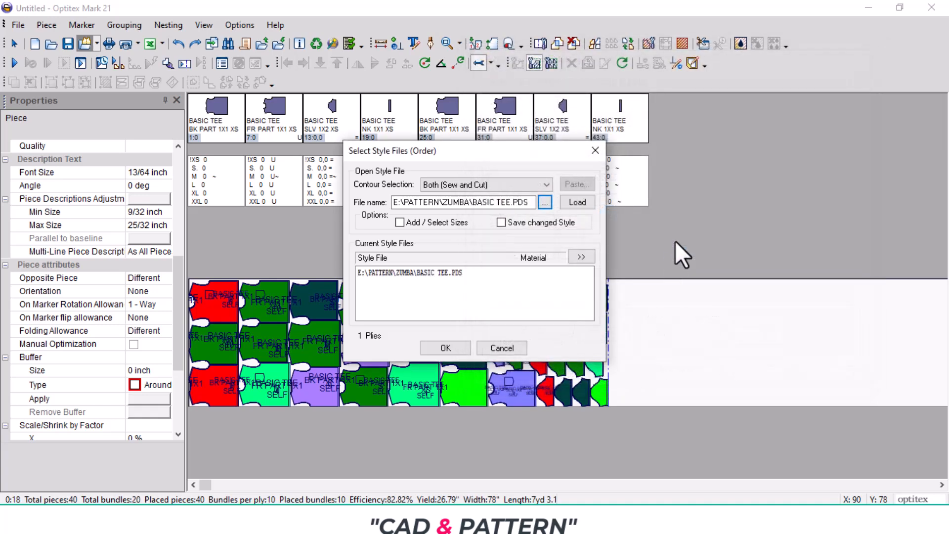
pyautogui.click(454, 349)
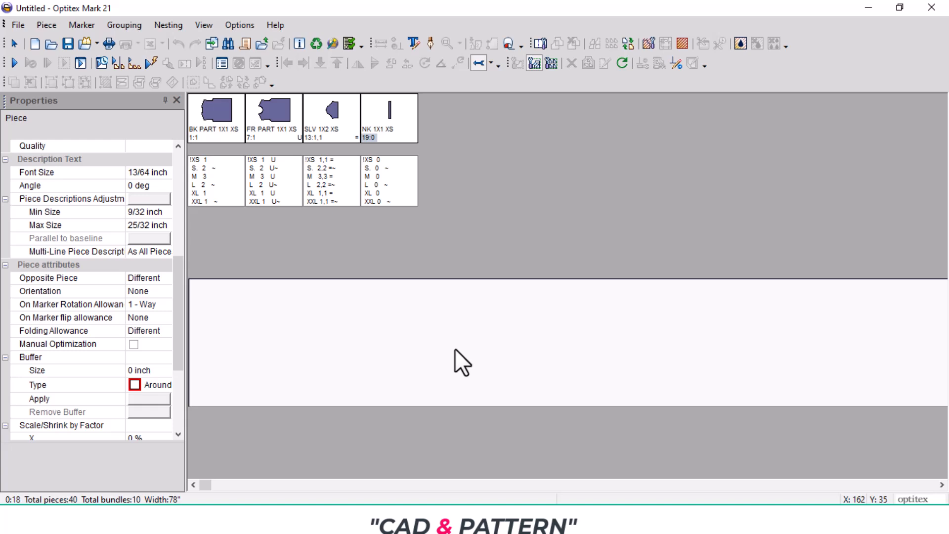
pyautogui.click(14, 62)
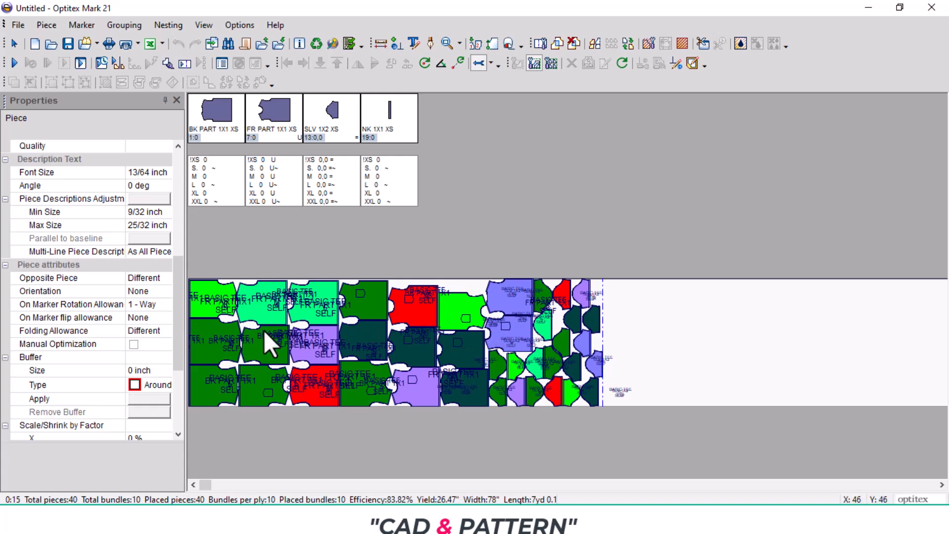
# Examine the nested marker up close, comparing the direction and the size and bundle labels of the front and back parts.
pyautogui.scroll(2, 263, 330)
pyautogui.scroll(2, 263, 330)
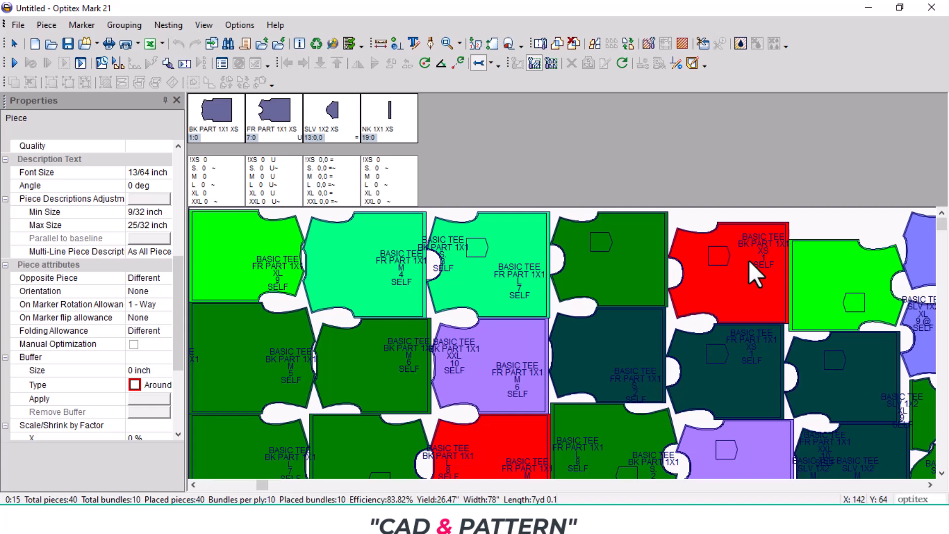
pyautogui.scroll(2, 748, 260)
pyautogui.scroll(-2, 749, 259)
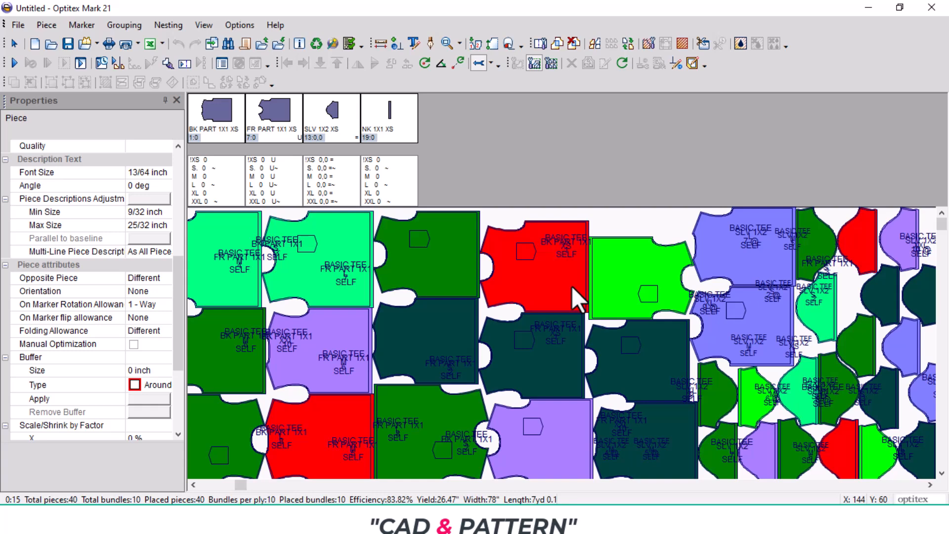
pyautogui.scroll(-2, 555, 327)
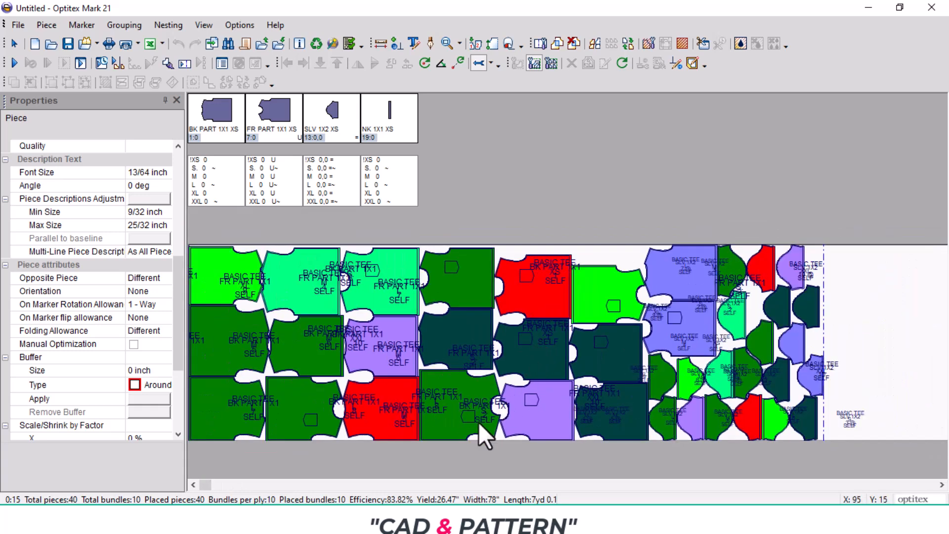
pyautogui.scroll(3, 514, 416)
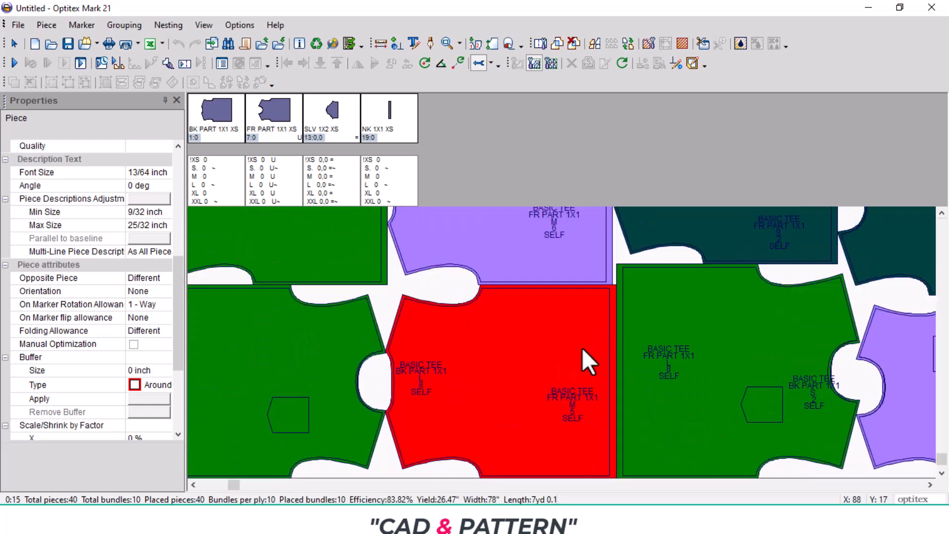
pyautogui.scroll(-3, 573, 388)
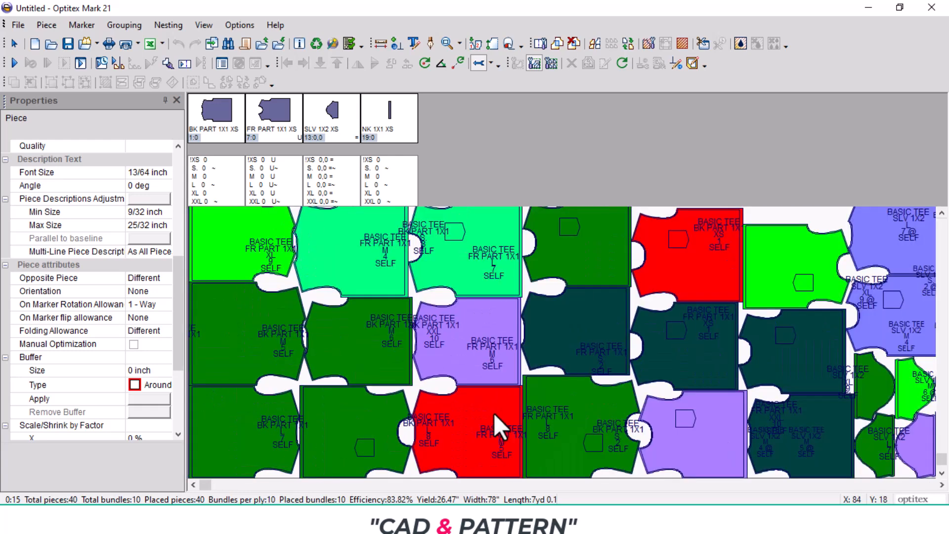
pyautogui.scroll(-2, 494, 413)
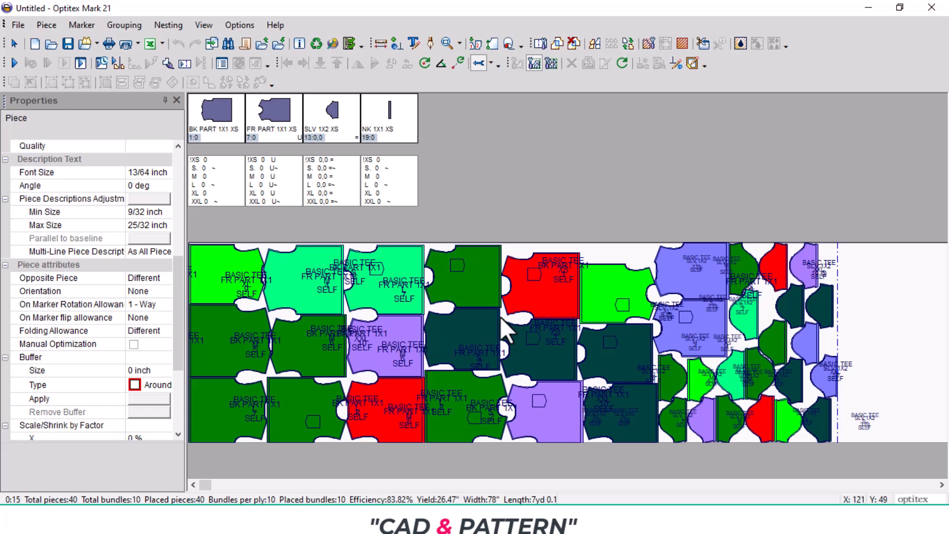
# Switch to Optitex PDS and open the BASIC TEE file from the ZUMBA folder.
pyautogui.click(415, 518)
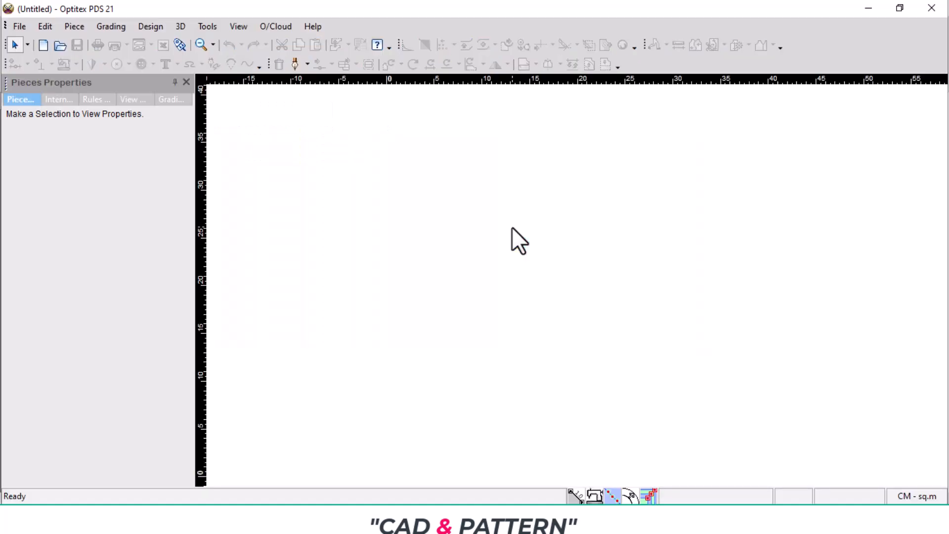
pyautogui.click(58, 45)
pyautogui.click(296, 280)
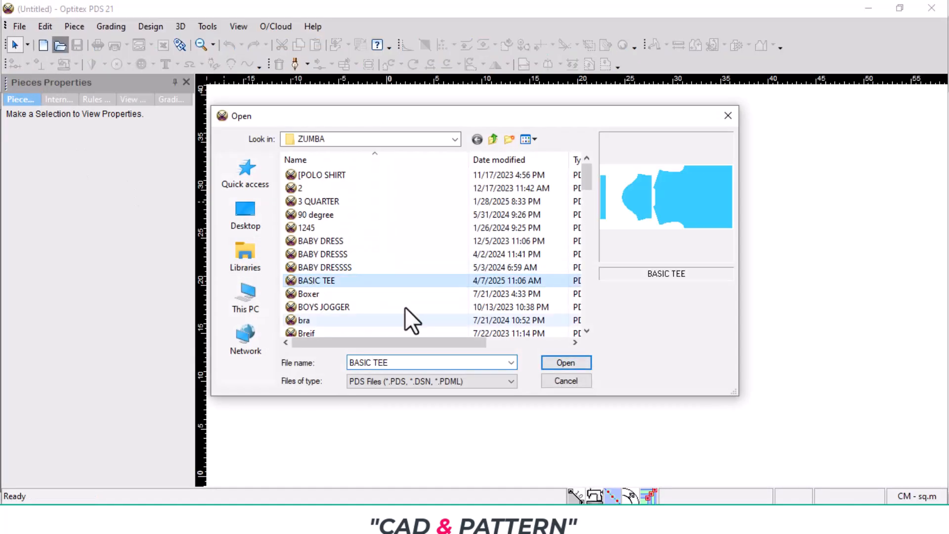
pyautogui.click(581, 362)
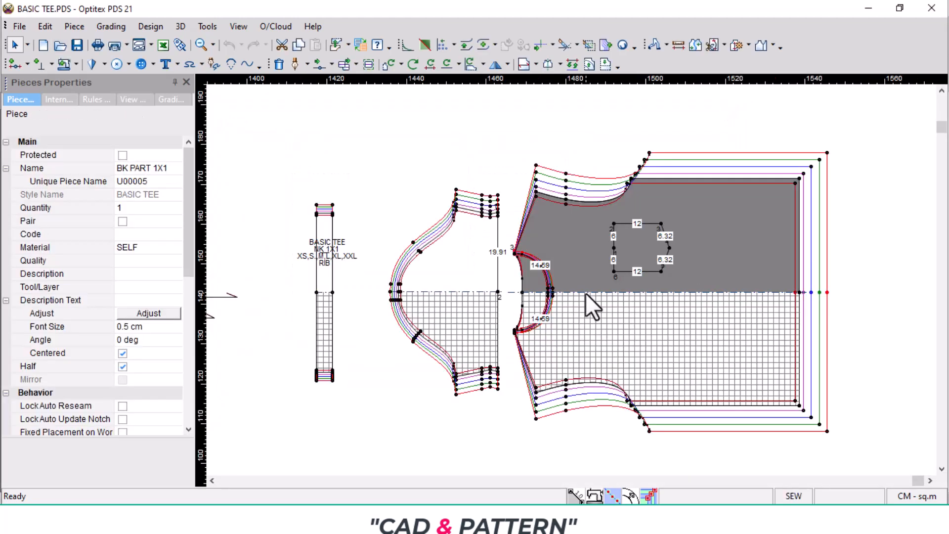
# Select all the BASIC TEE pieces and adjust their description text.
pyautogui.scroll(-3, 585, 292)
pyautogui.scroll(4, 567, 280)
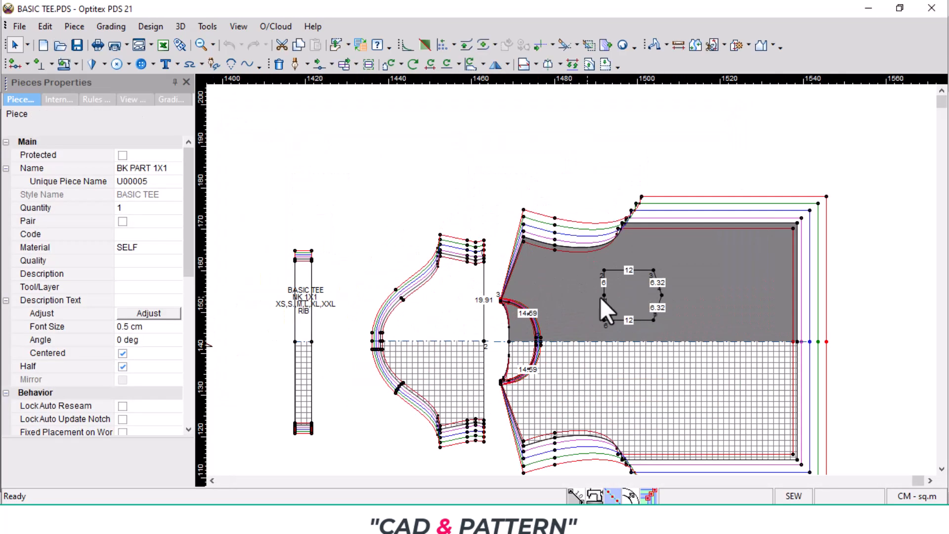
pyautogui.scroll(-3, 600, 297)
pyautogui.hotkey('ctrl', 'a')
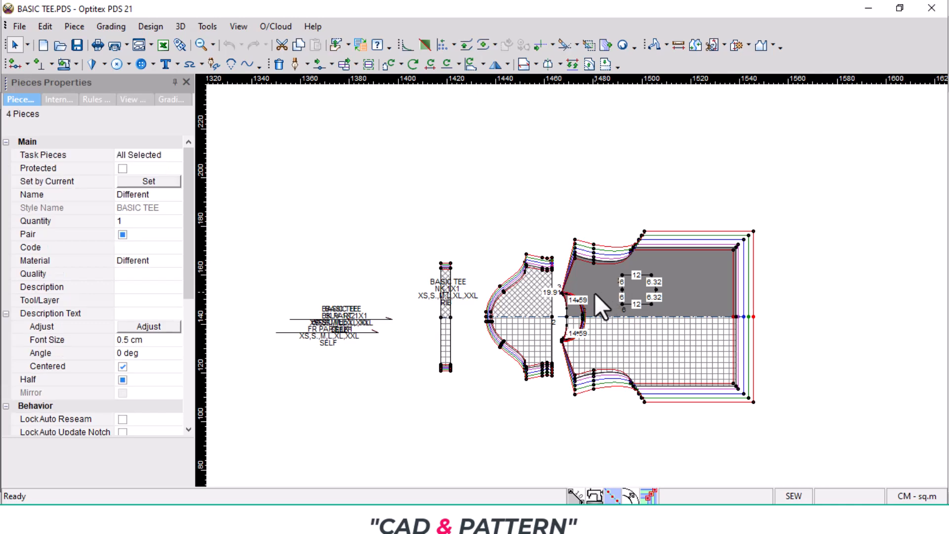
pyautogui.click(152, 324)
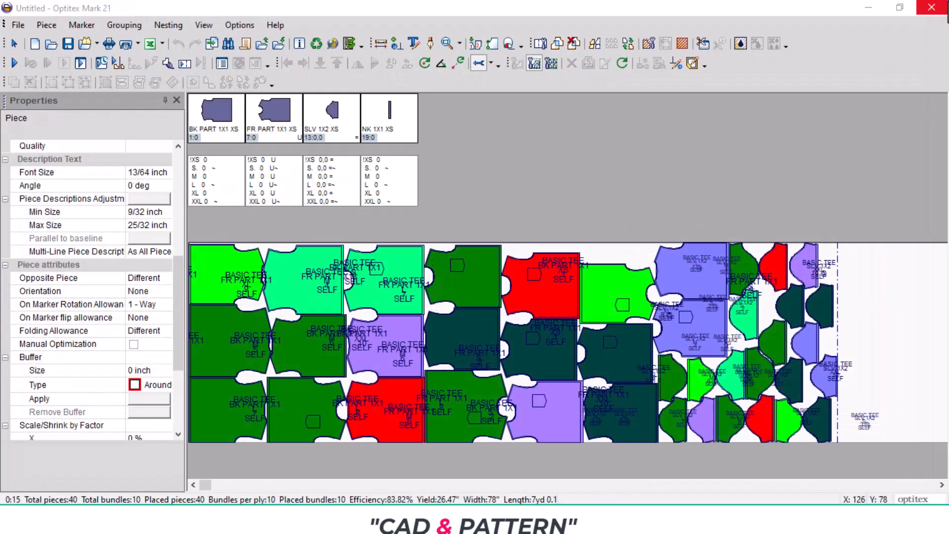
# Back in Optitex Mark, update the BASIC TEE style in the order from its file and auto nest the marker again.
pyautogui.click(84, 47)
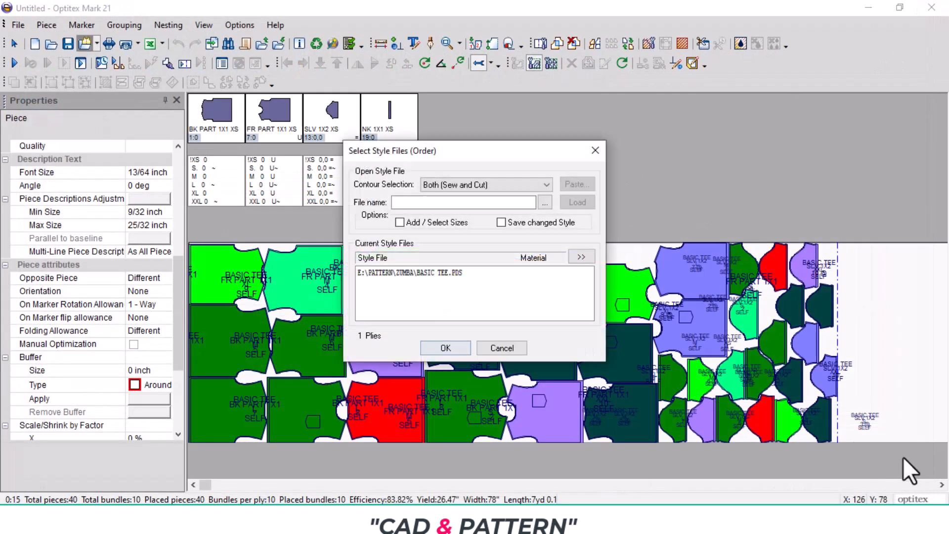
pyautogui.click(428, 273)
pyautogui.rightClick(429, 272)
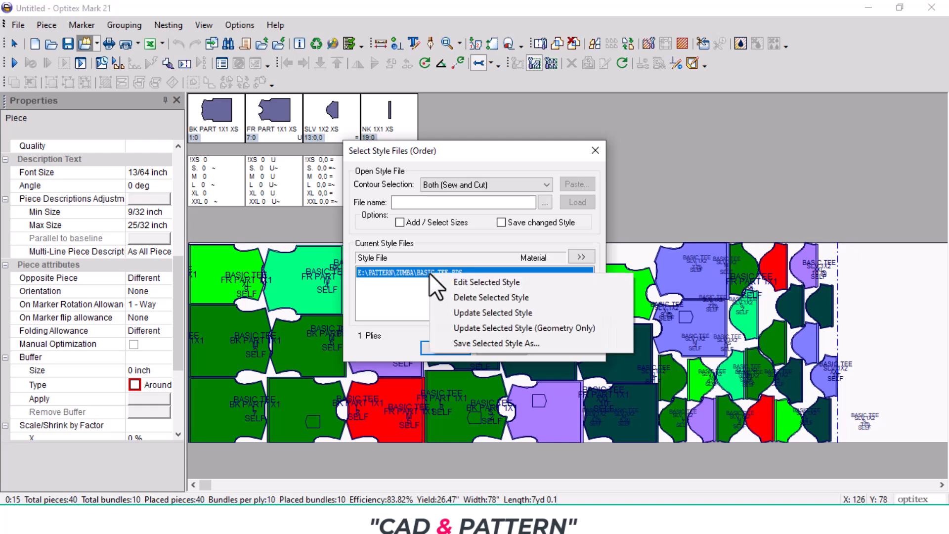
pyautogui.click(497, 314)
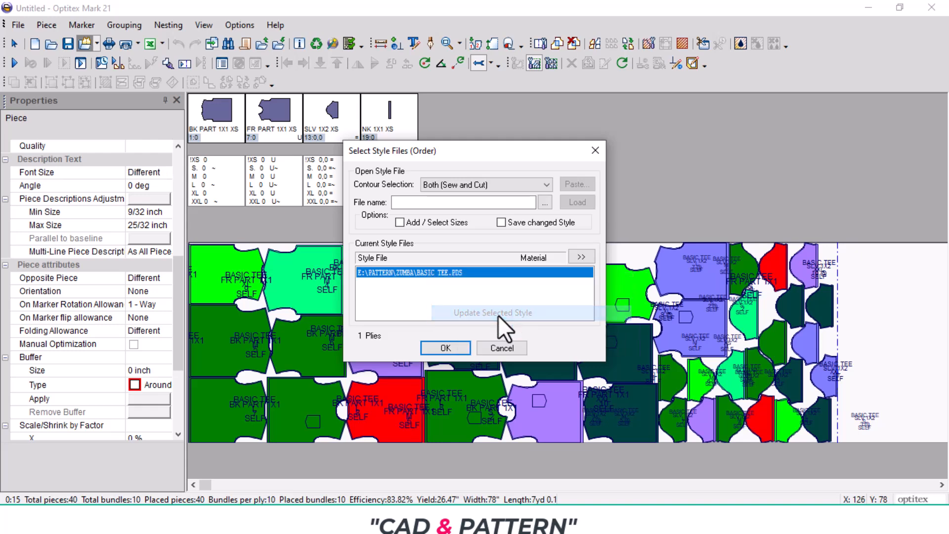
pyautogui.click(436, 348)
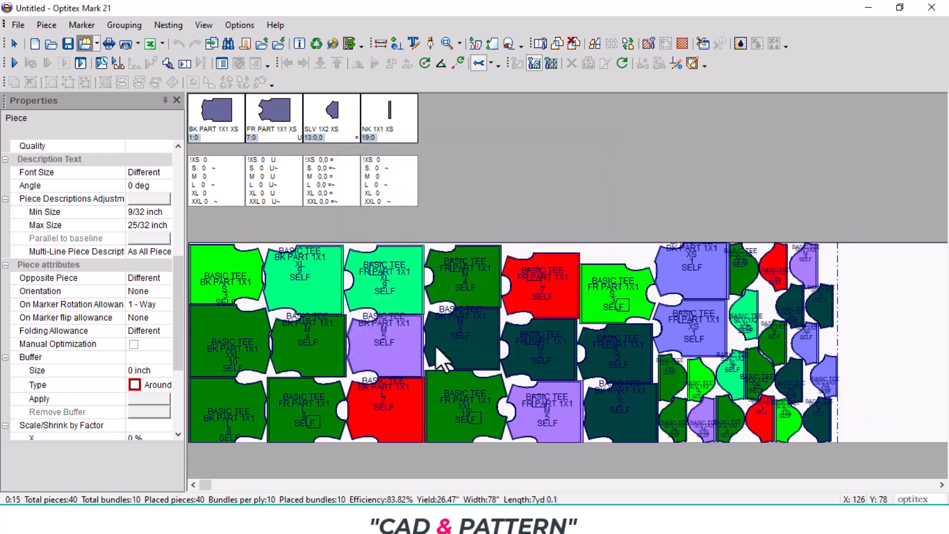
pyautogui.click(13, 64)
pyautogui.press('Return')
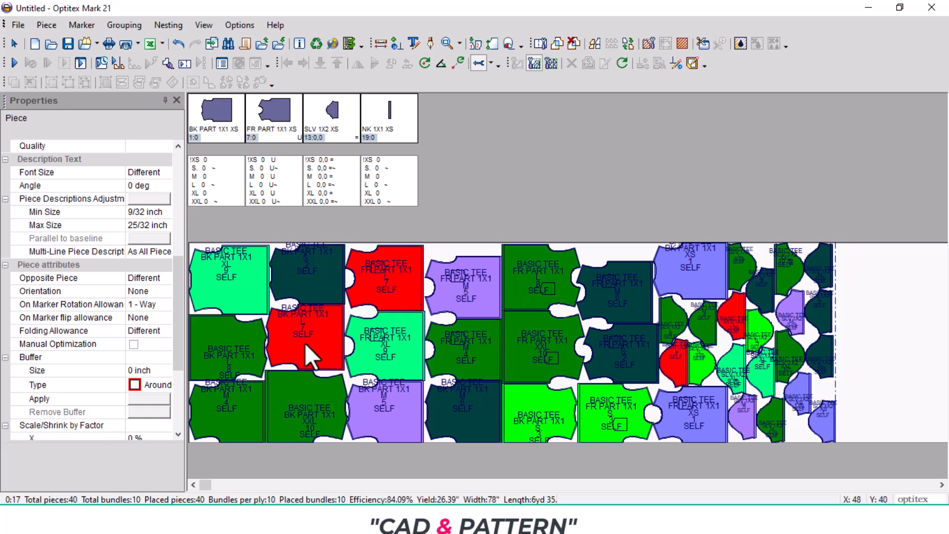
# Reopen the BASIC TEE order, ignoring the geometry problem, review the alternative sets per size, and close it without changes.
pyautogui.scroll(1, 290, 303)
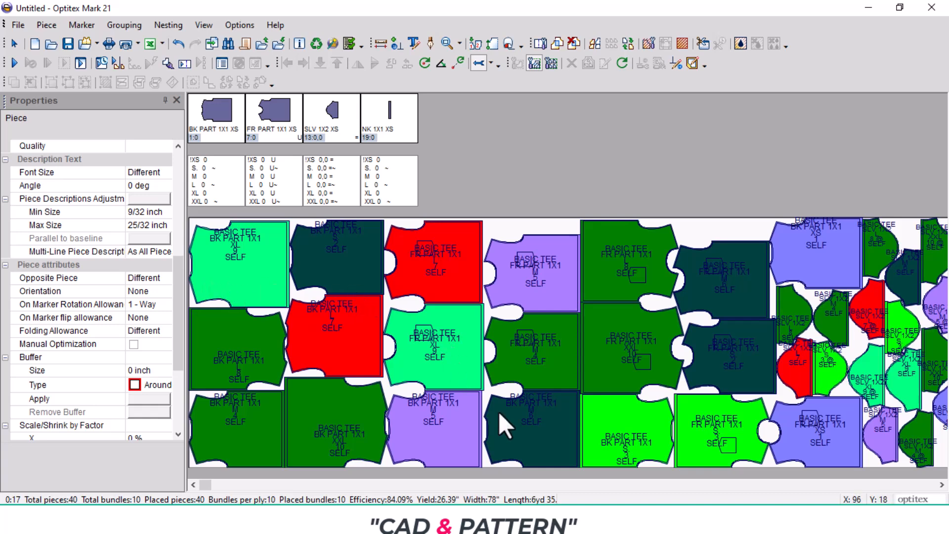
pyautogui.click(90, 45)
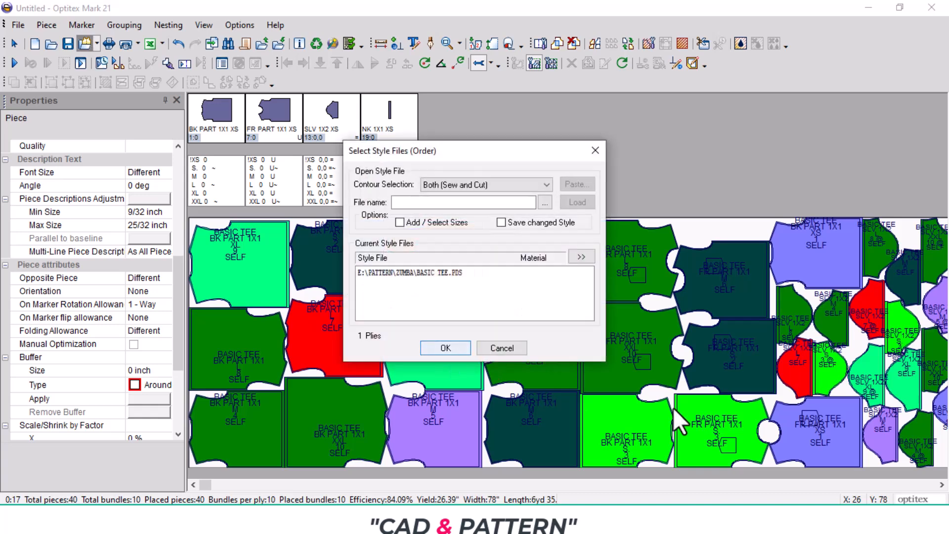
pyautogui.doubleClick(452, 274)
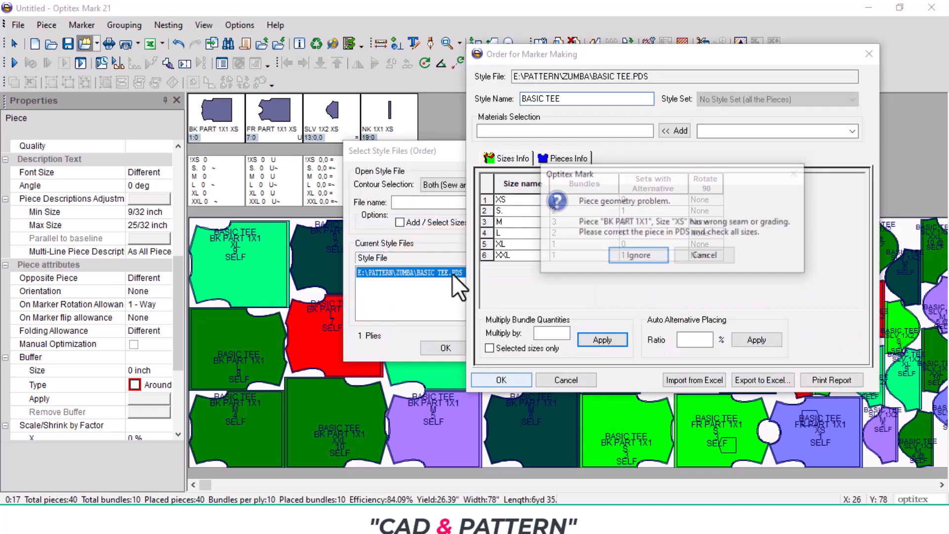
pyautogui.click(637, 255)
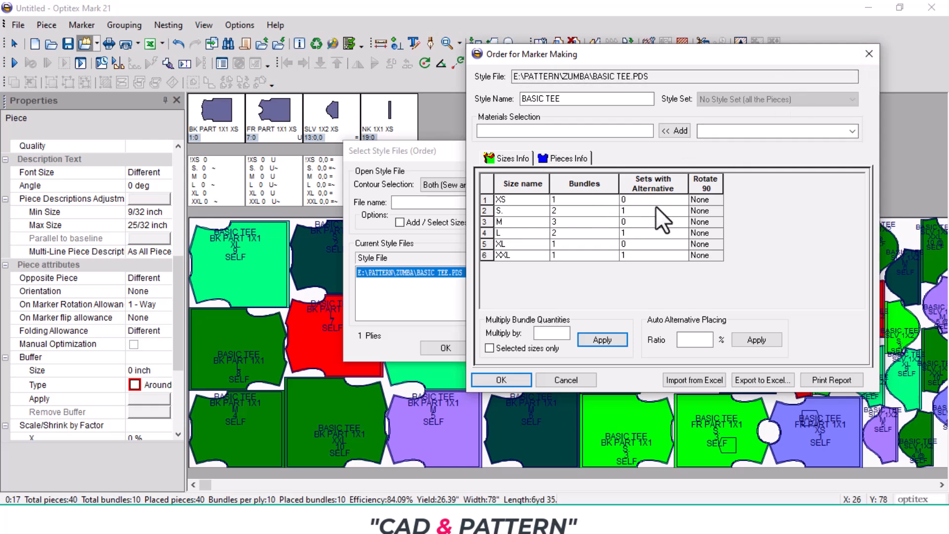
pyautogui.click(868, 54)
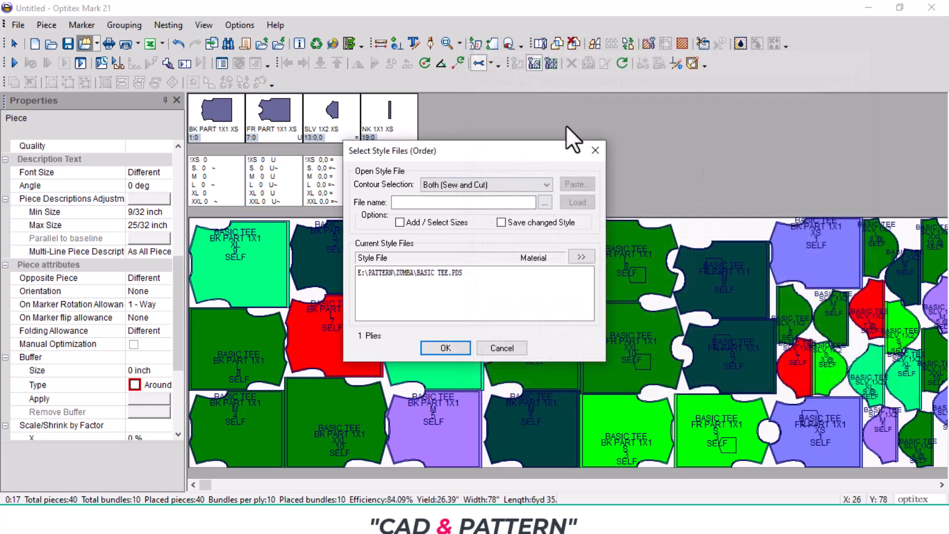
pyautogui.click(595, 149)
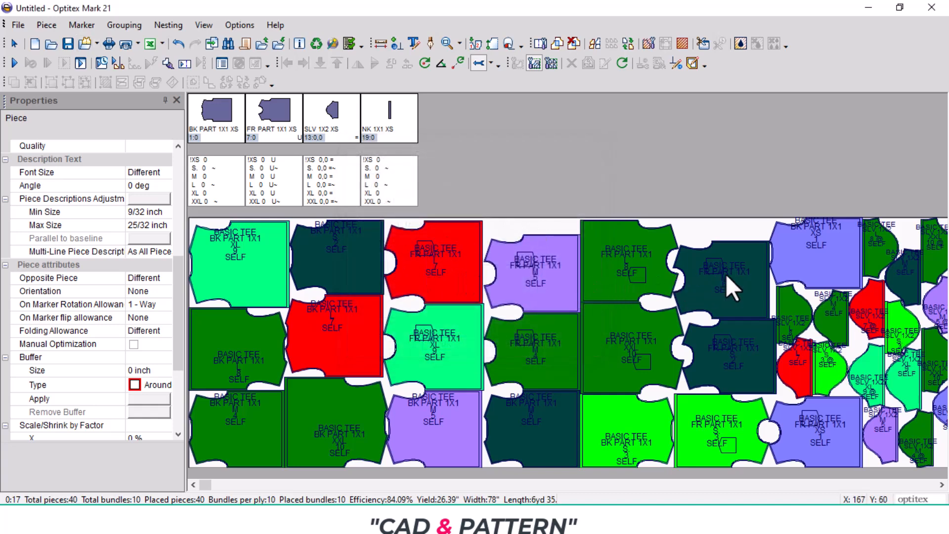
# Inspect the directions of the XS and S front and back parts in the nested marker against their alternative set settings.
pyautogui.scroll(4, 832, 242)
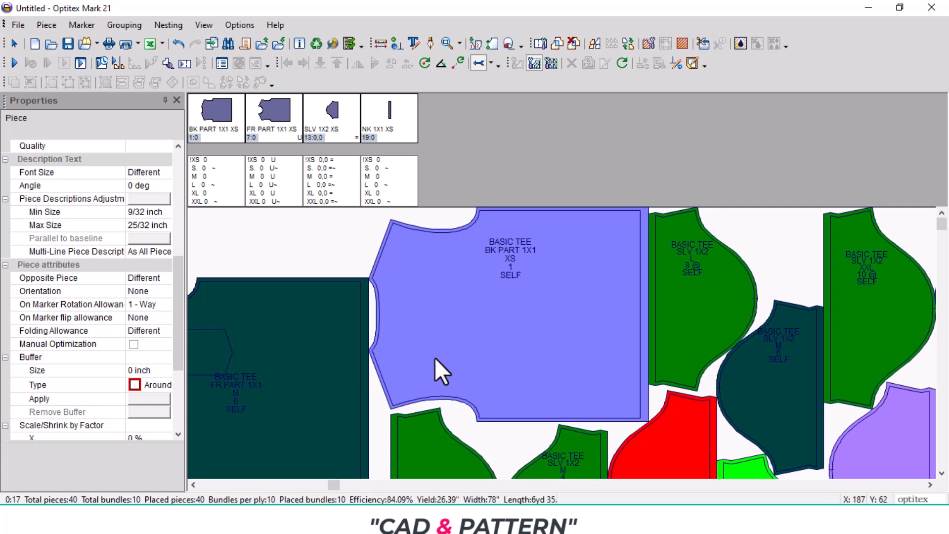
pyautogui.scroll(4, 565, 345)
pyautogui.scroll(-5, 564, 345)
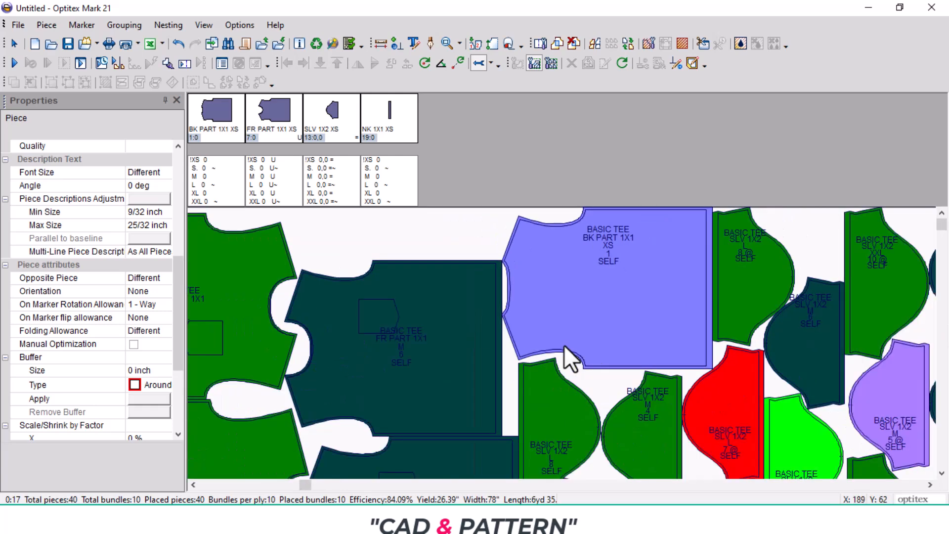
pyautogui.scroll(-2, 564, 345)
pyautogui.scroll(-1, 550, 328)
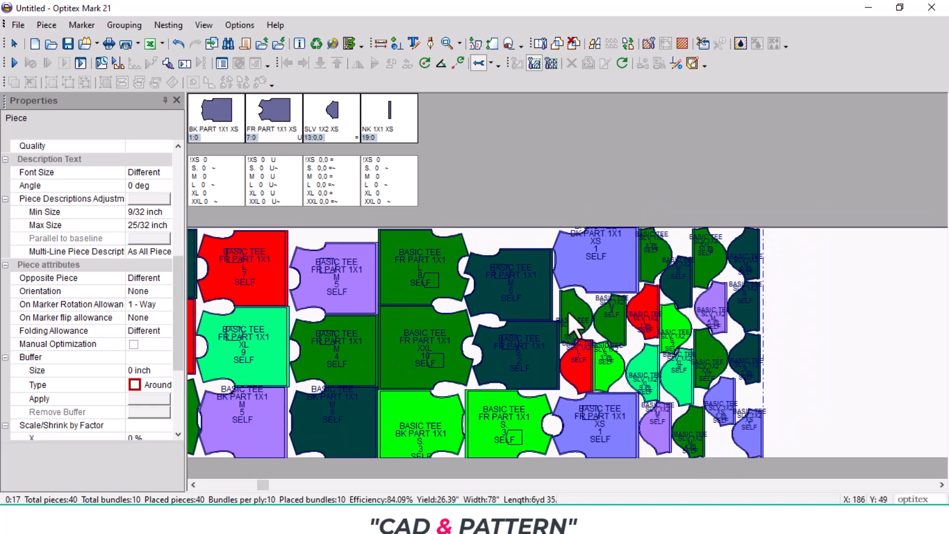
pyautogui.scroll(3, 561, 434)
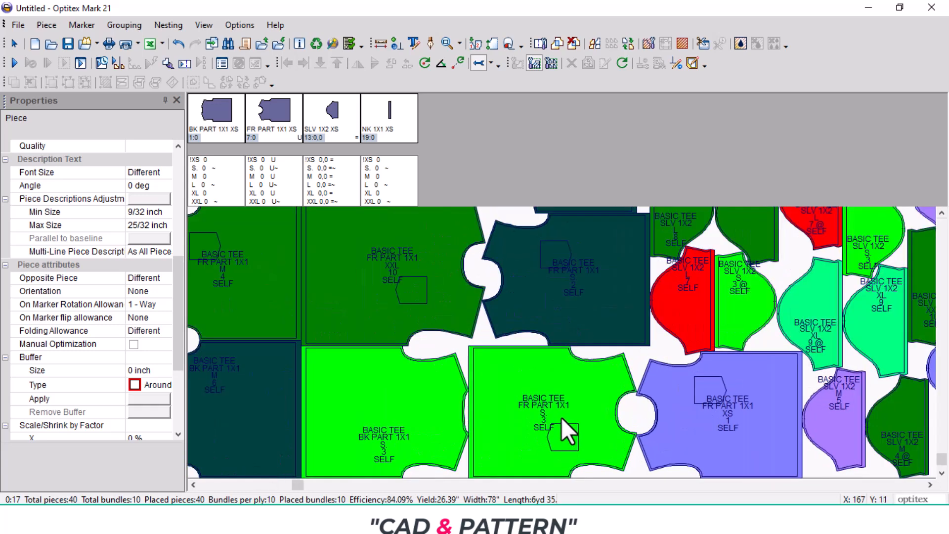
pyautogui.scroll(2, 562, 418)
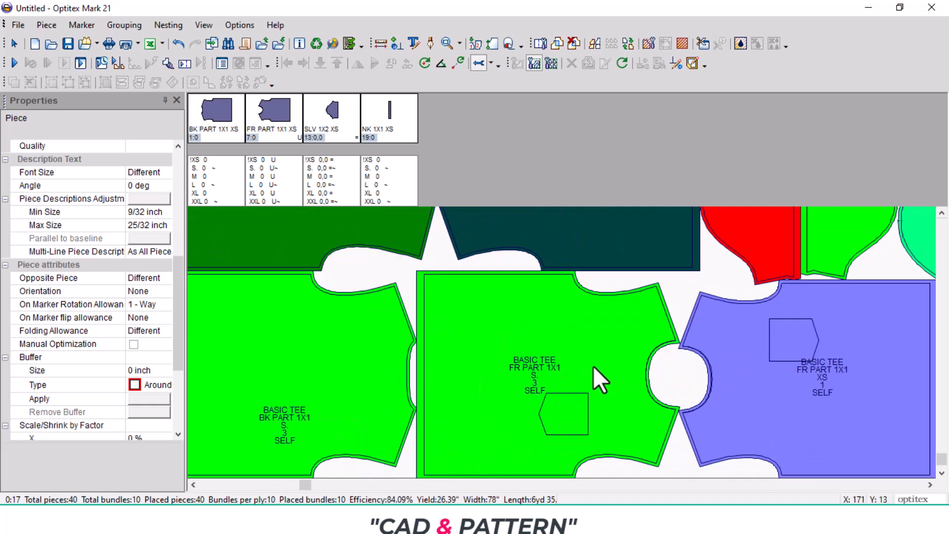
# Examine the directions of the SLV 1X2 sleeve pieces for each size, and compare them with the front and back parts across the nested marker.
pyautogui.scroll(-2, 590, 367)
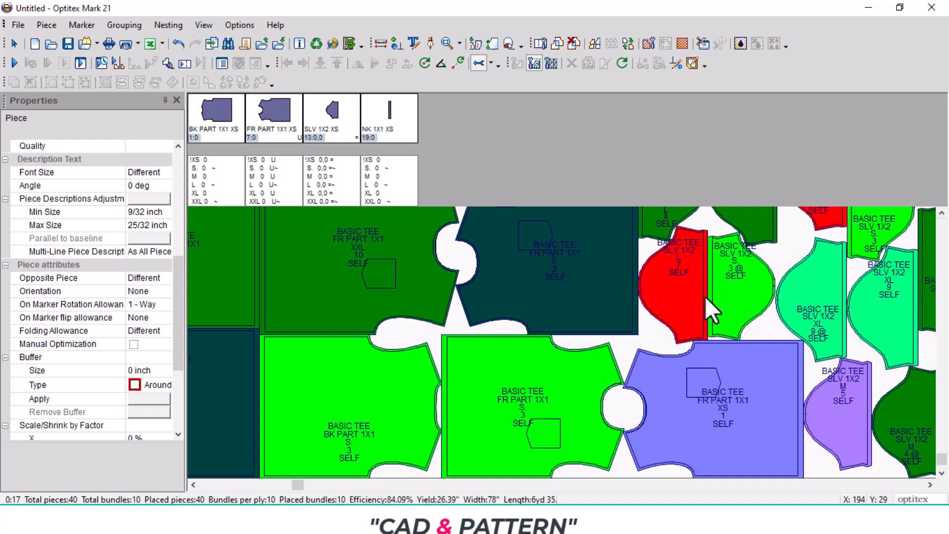
pyautogui.scroll(-1, 705, 297)
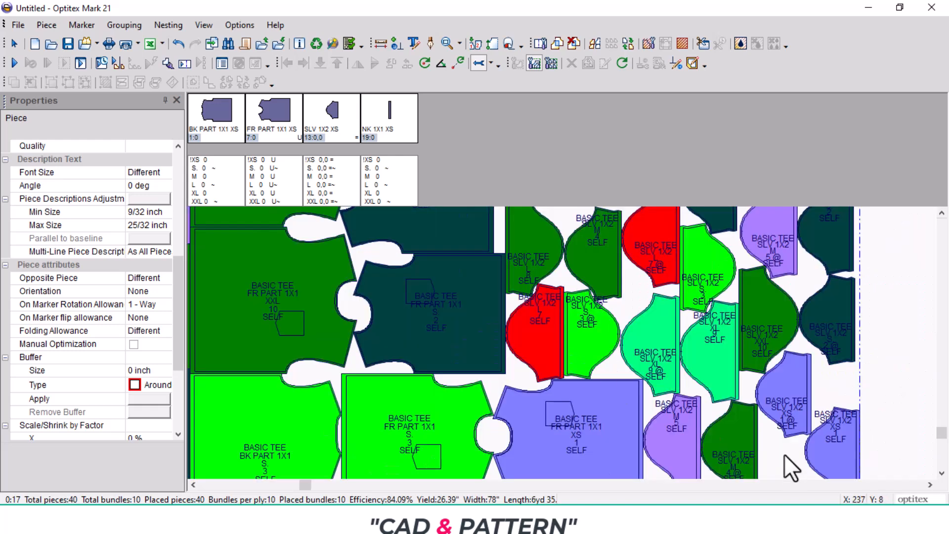
pyautogui.scroll(-2, 719, 355)
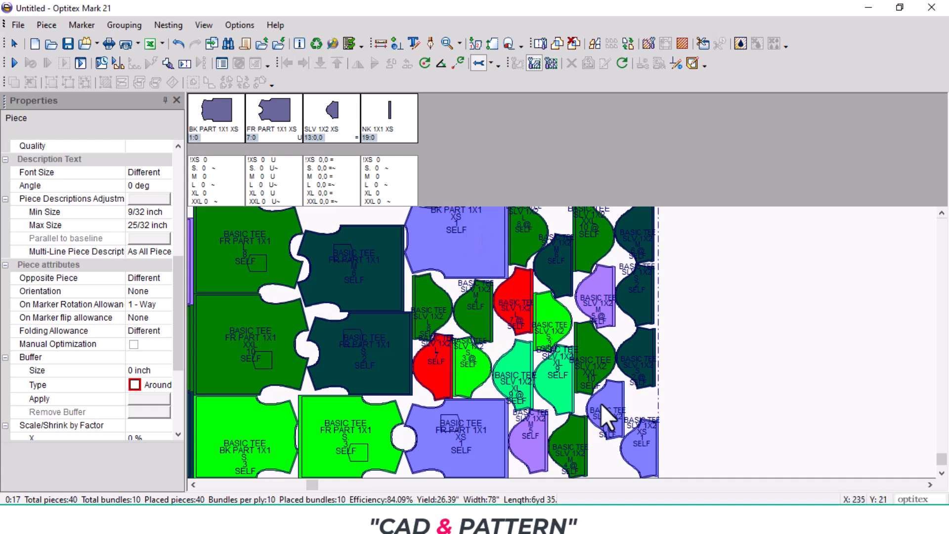
pyautogui.scroll(1, 621, 405)
pyautogui.scroll(1, 621, 405)
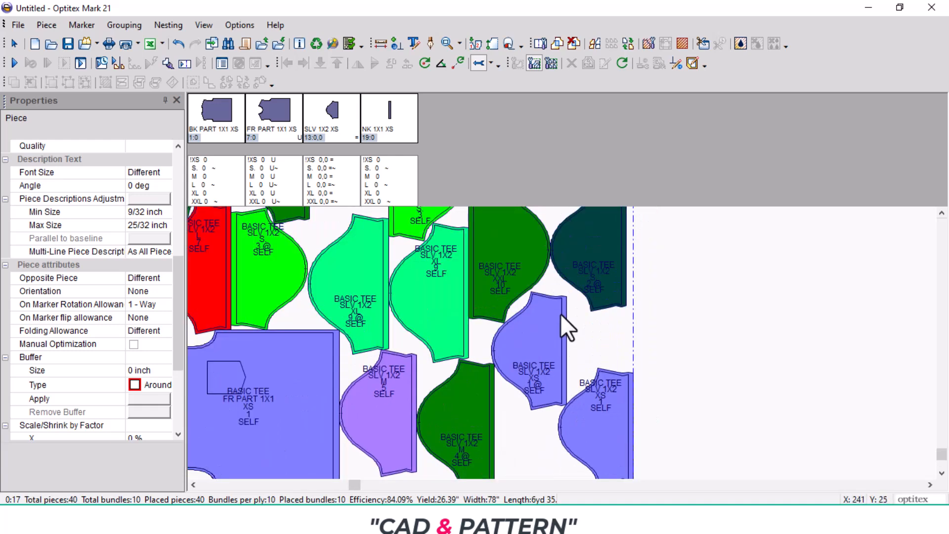
pyautogui.scroll(-2, 437, 320)
pyautogui.scroll(-3, 562, 361)
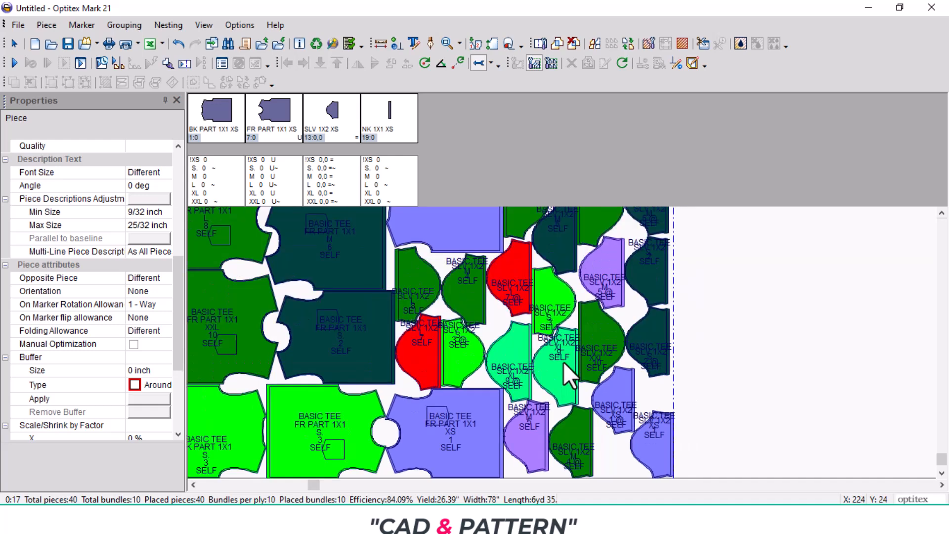
pyautogui.scroll(-2, 515, 360)
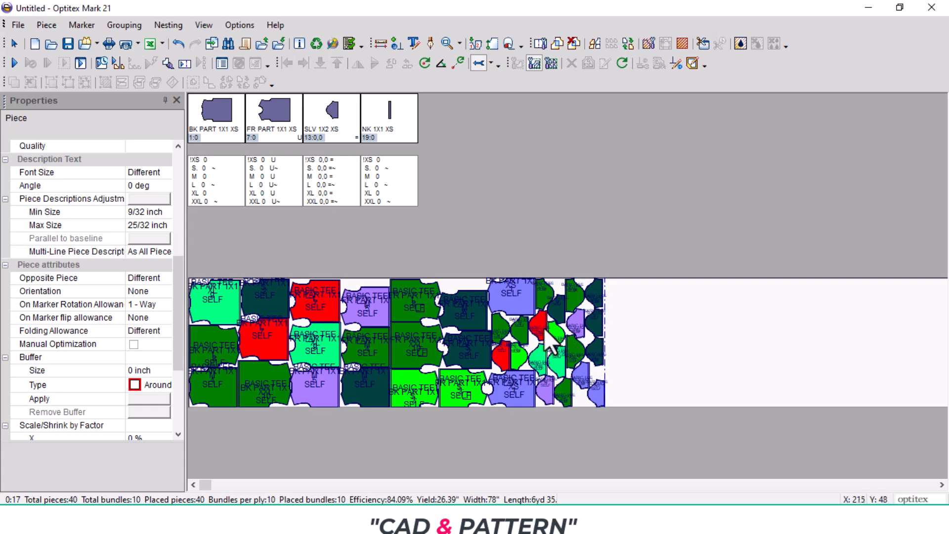
pyautogui.scroll(4, 466, 325)
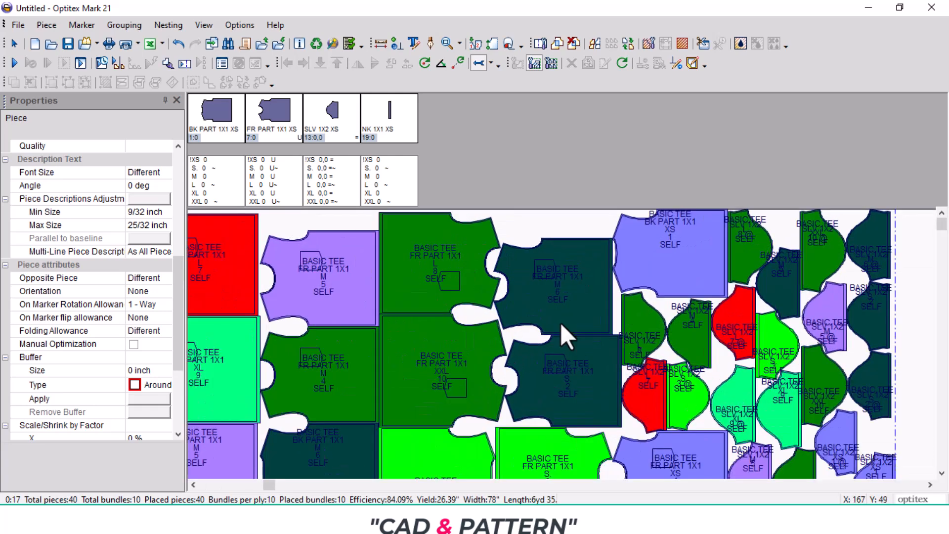